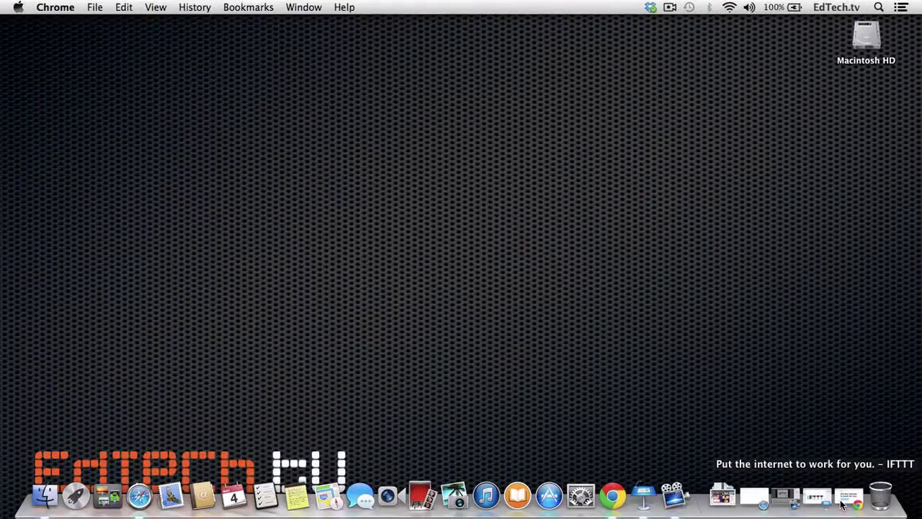
- Open the IFTTT browser window and sign in to the account by entering the account password
left_click(848, 499)
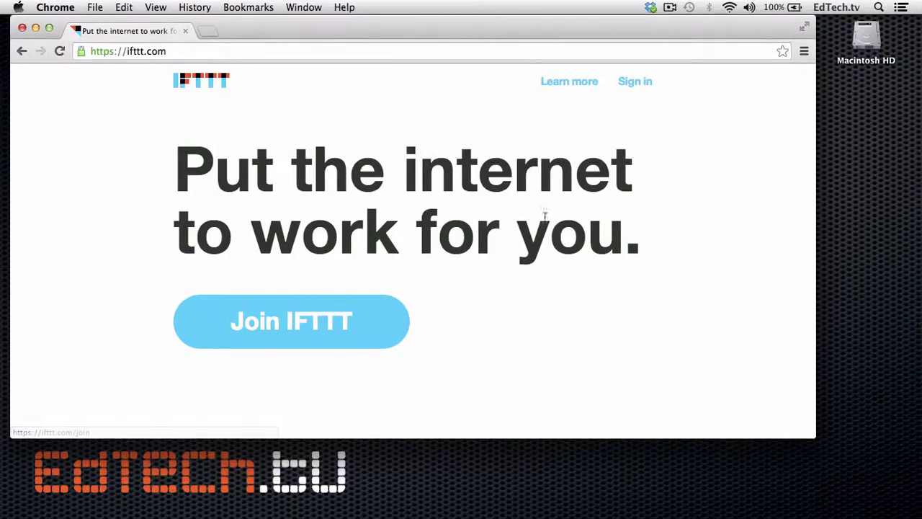
left_click(633, 82)
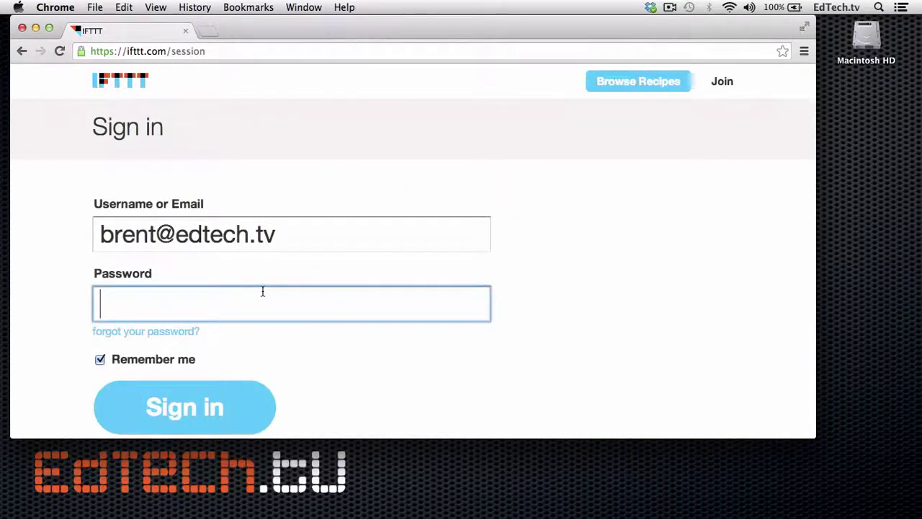
type("••••••••")
left_click(113, 426)
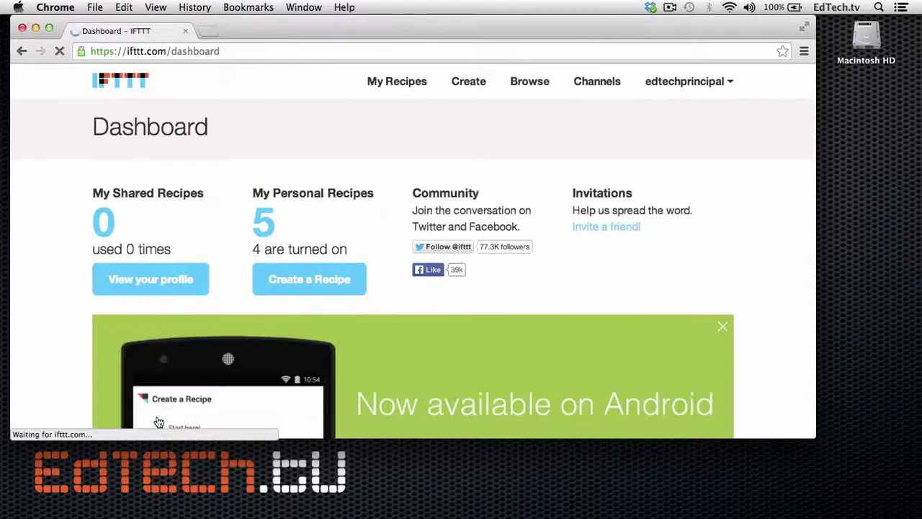
key("super+shift+2")
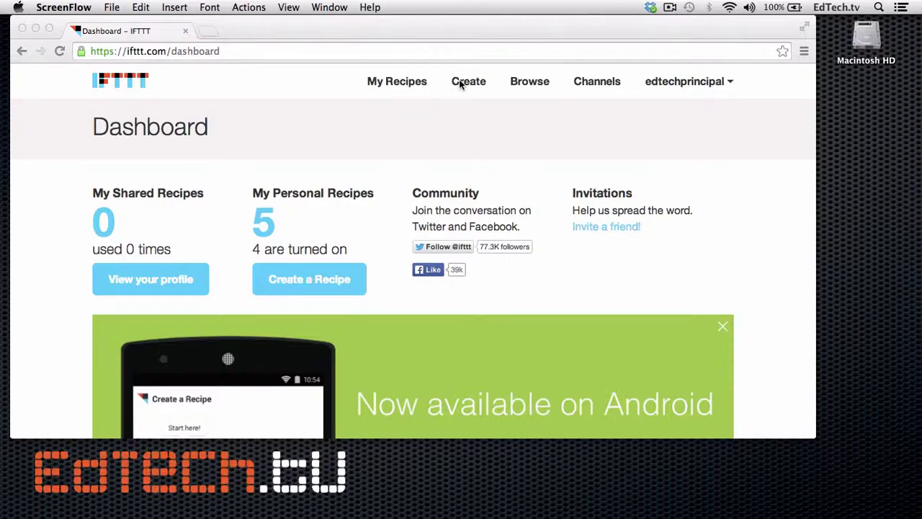
- Open the IFTTT Channels page and look through the full list of available channels
left_click(595, 85)
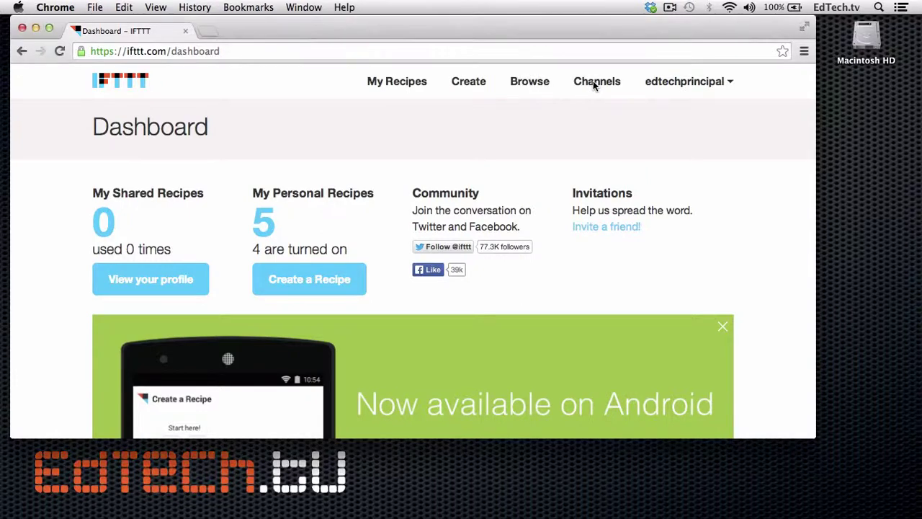
left_click(597, 89)
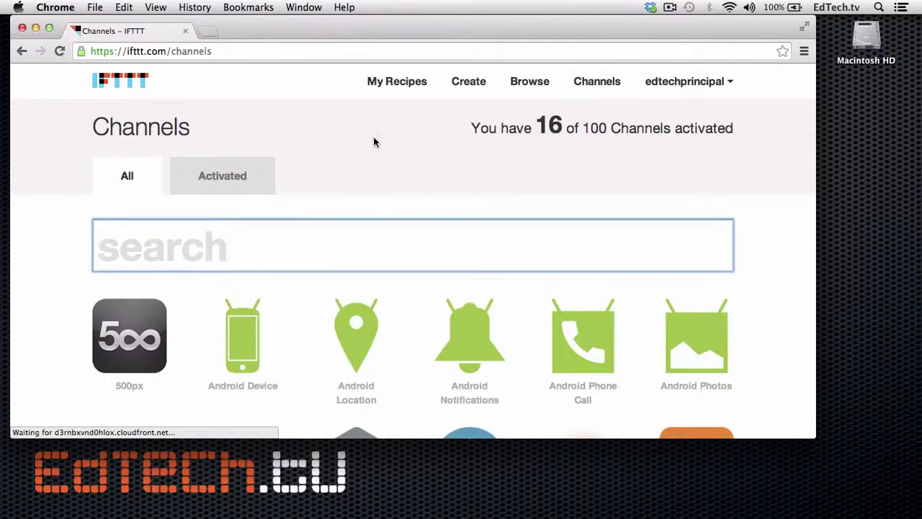
scroll(368, 299, "down", 2)
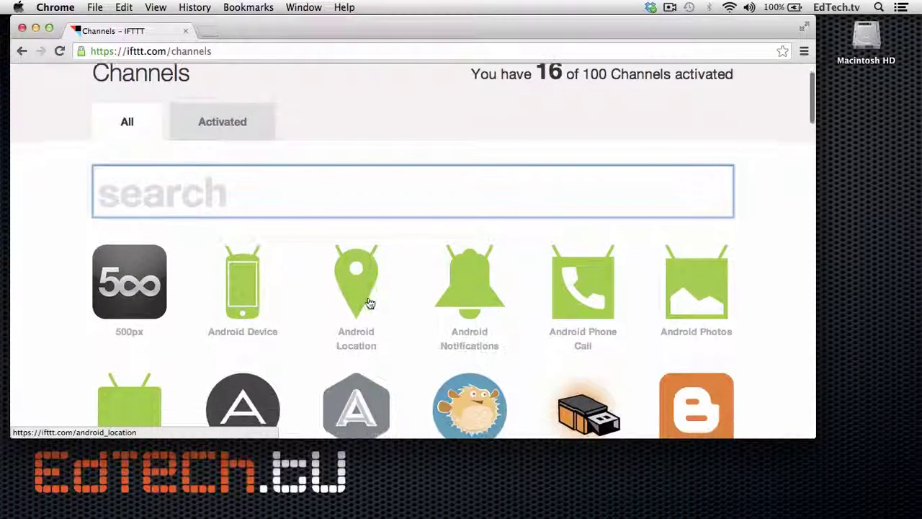
scroll(368, 303, "down", 3)
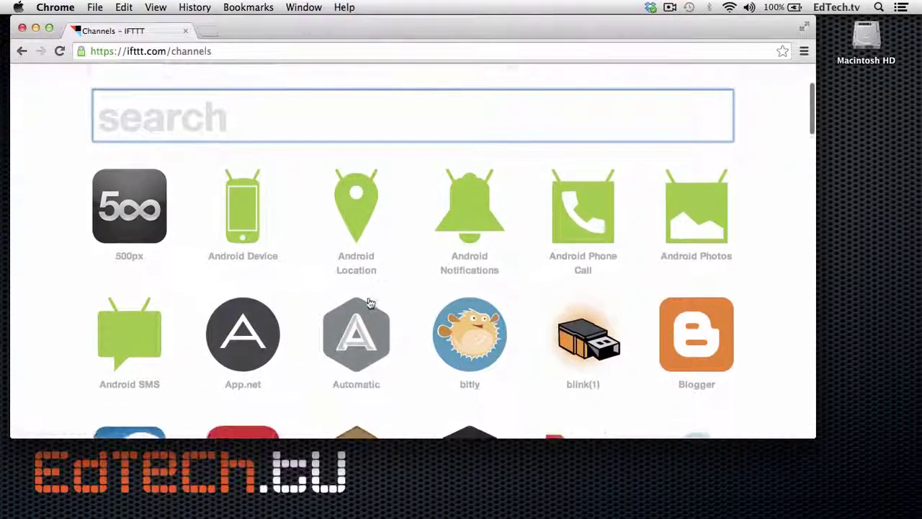
scroll(368, 303, "down", 2)
scroll(368, 303, "down", 2)
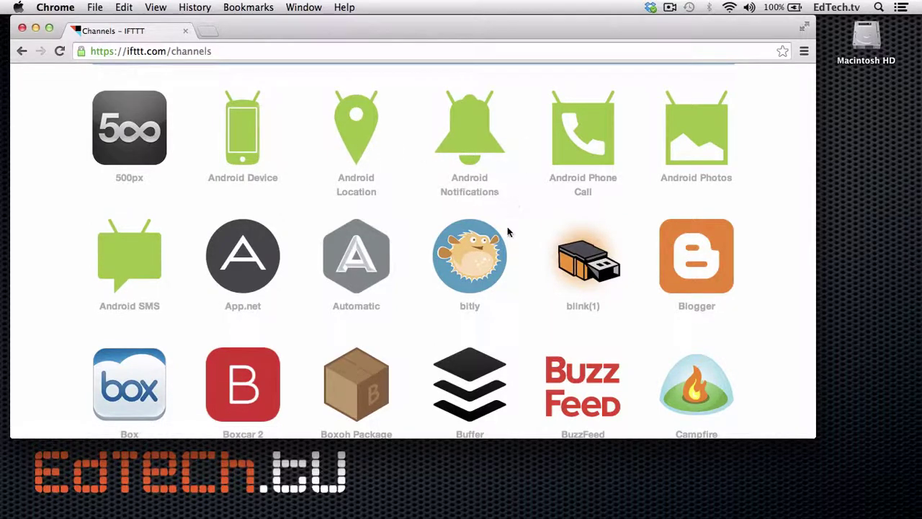
scroll(504, 249, "down", 2)
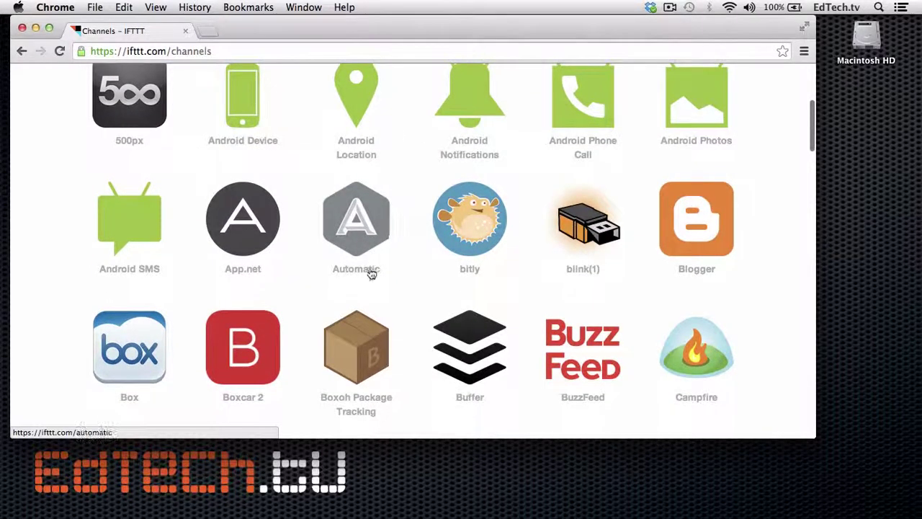
scroll(418, 285, "down", 2)
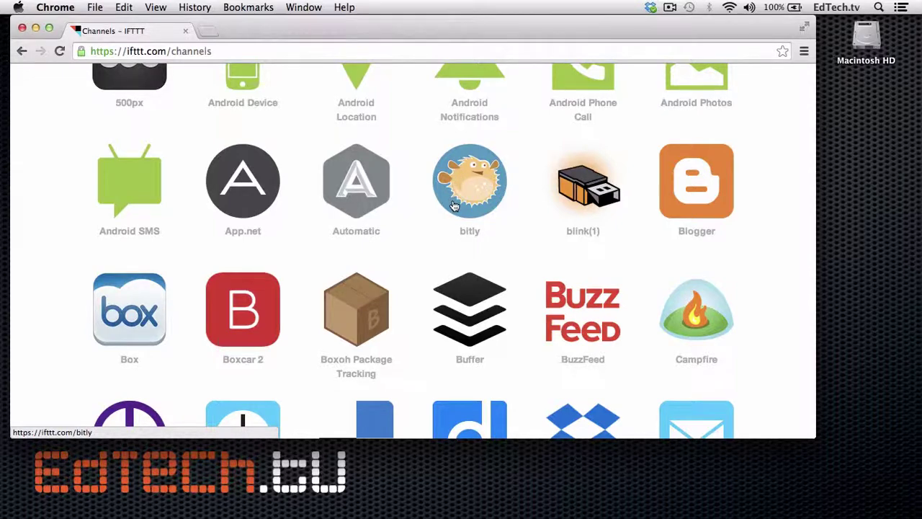
scroll(451, 243, "down", 5)
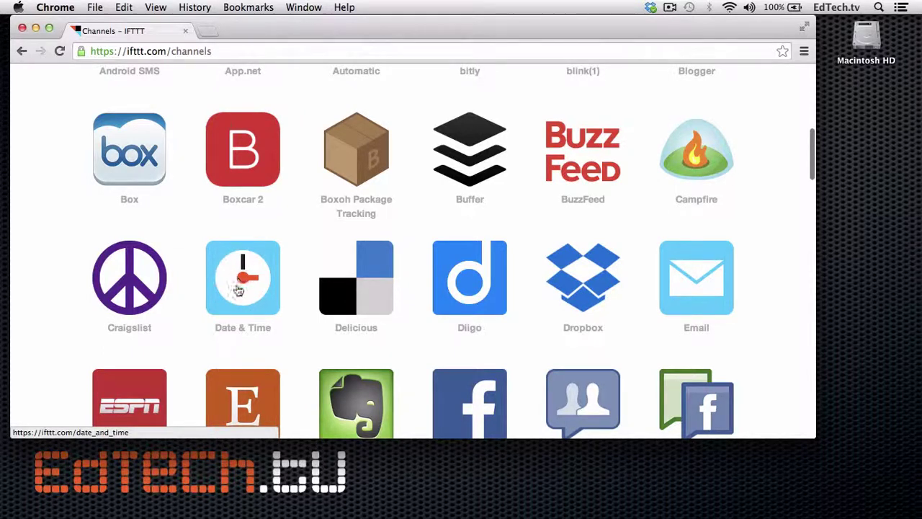
scroll(239, 294, "down", 3)
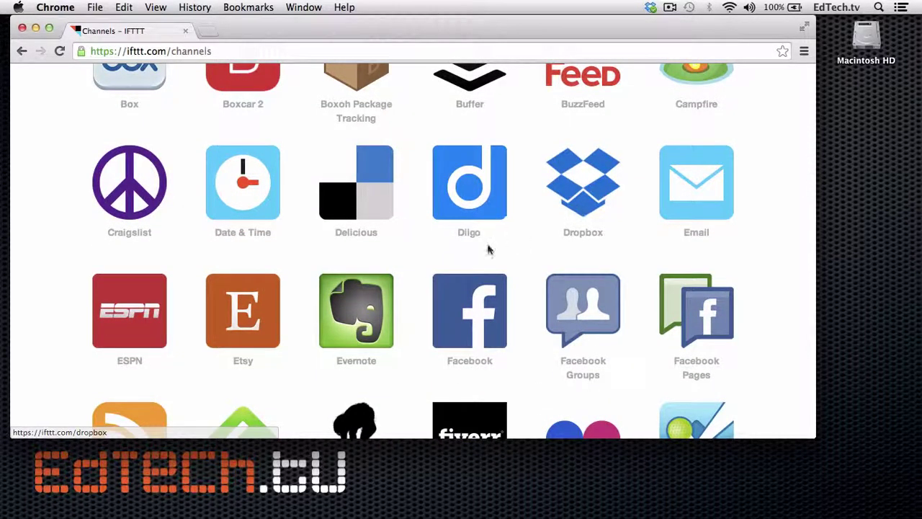
scroll(394, 319, "down", 5)
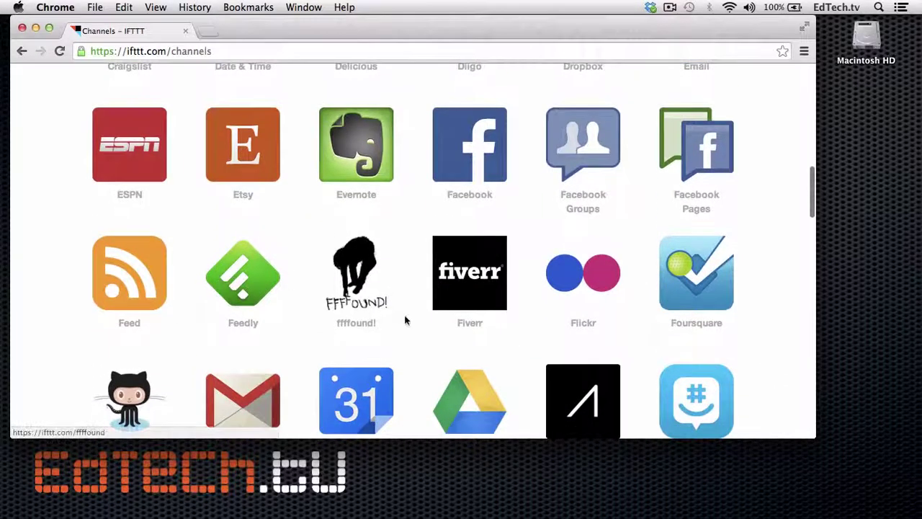
scroll(426, 337, "down", 6)
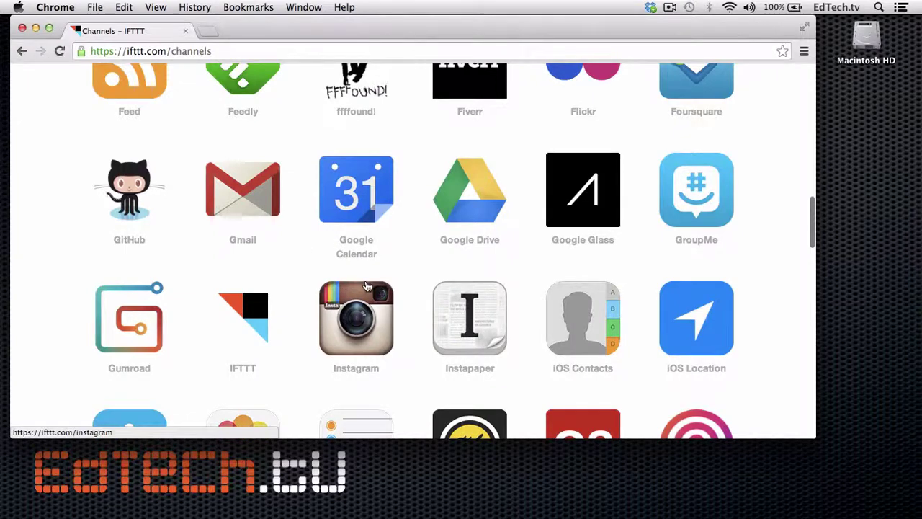
scroll(410, 377, "down", 4)
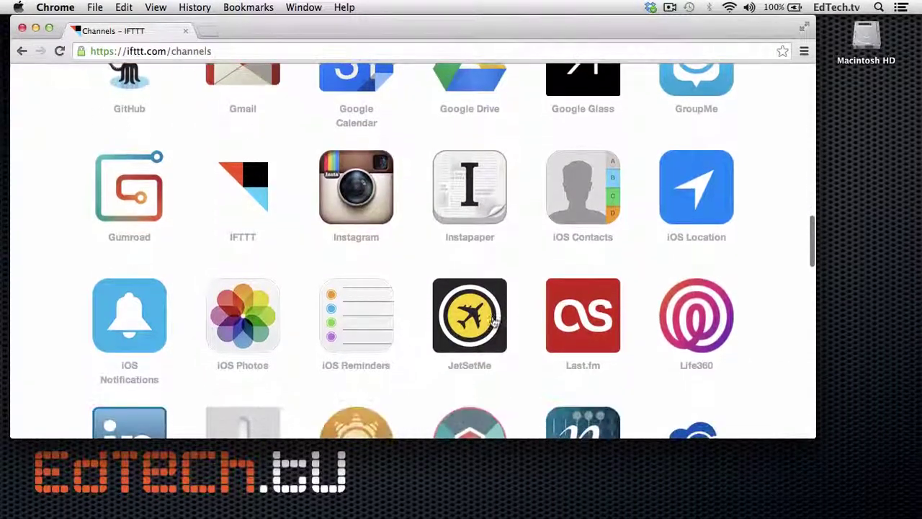
scroll(346, 318, "down", 4)
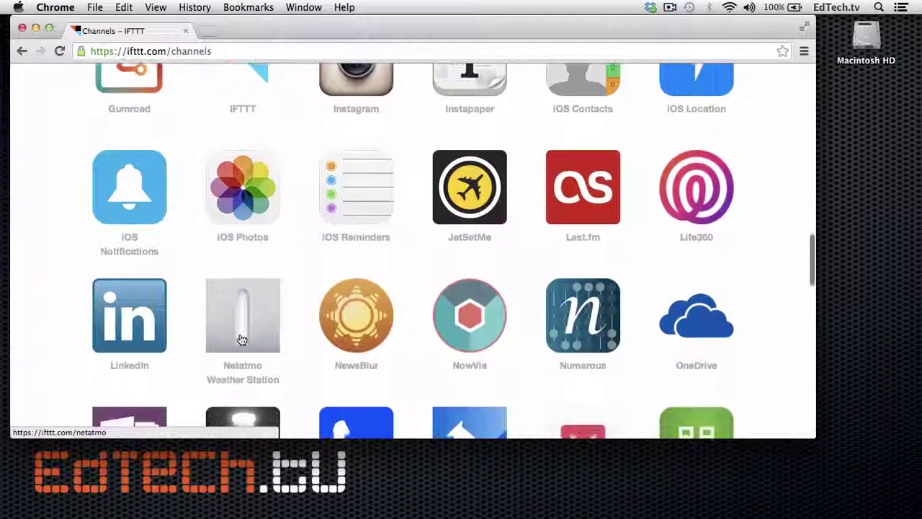
scroll(449, 350, "down", 4)
scroll(450, 350, "down", 3)
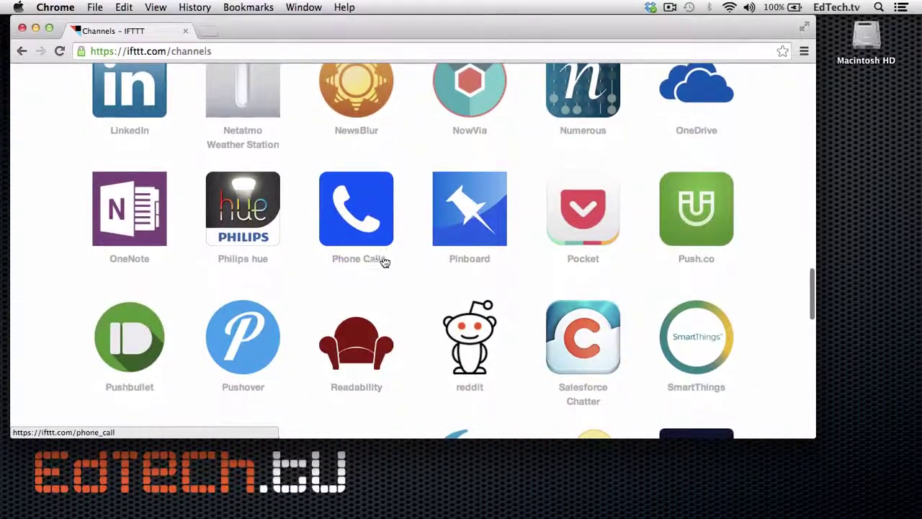
scroll(410, 296, "down", 4)
scroll(410, 299, "down", 2)
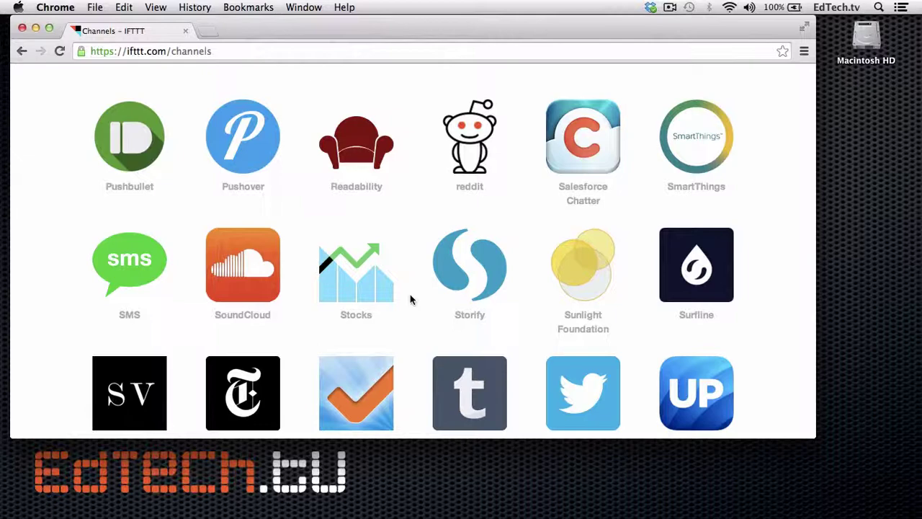
scroll(410, 295, "up", 10)
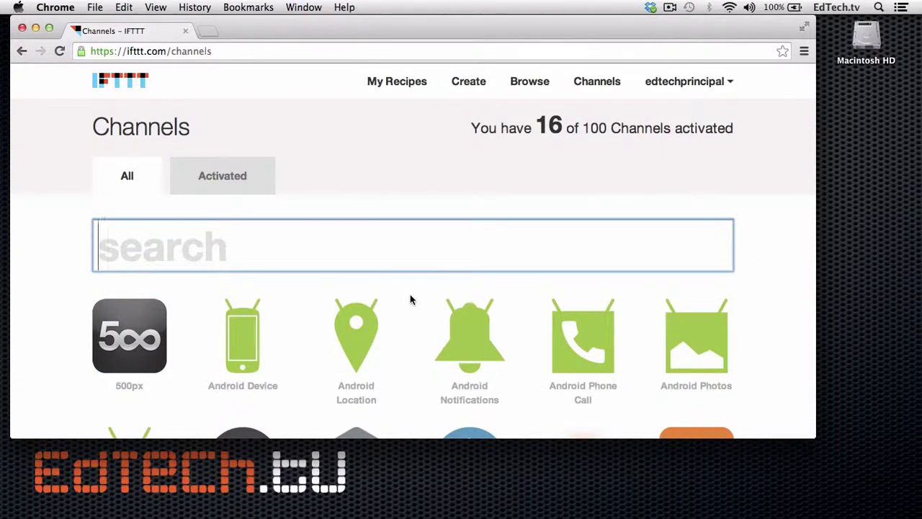
- Open the page for browsing recipes and look through the featured, recommended and trending recipes
left_click(521, 85)
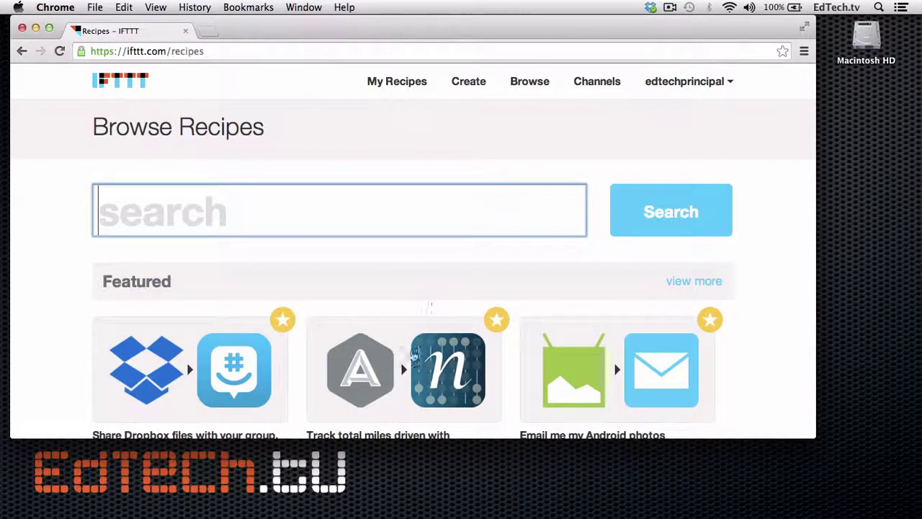
scroll(403, 371, "down", 4)
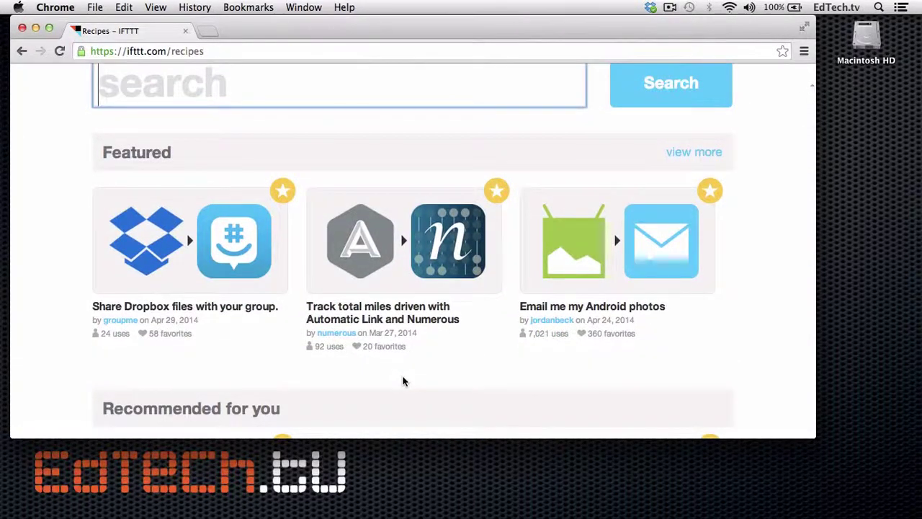
scroll(403, 380, "down", 3)
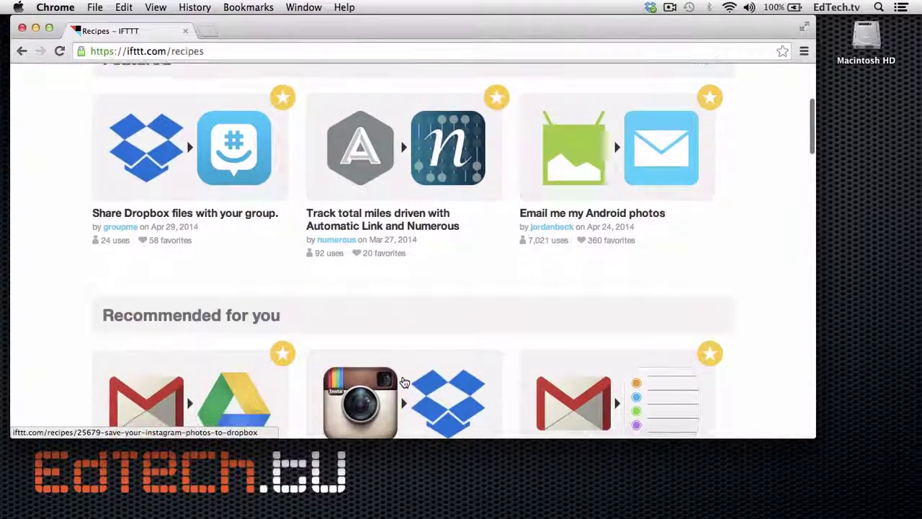
scroll(311, 335, "down", 1)
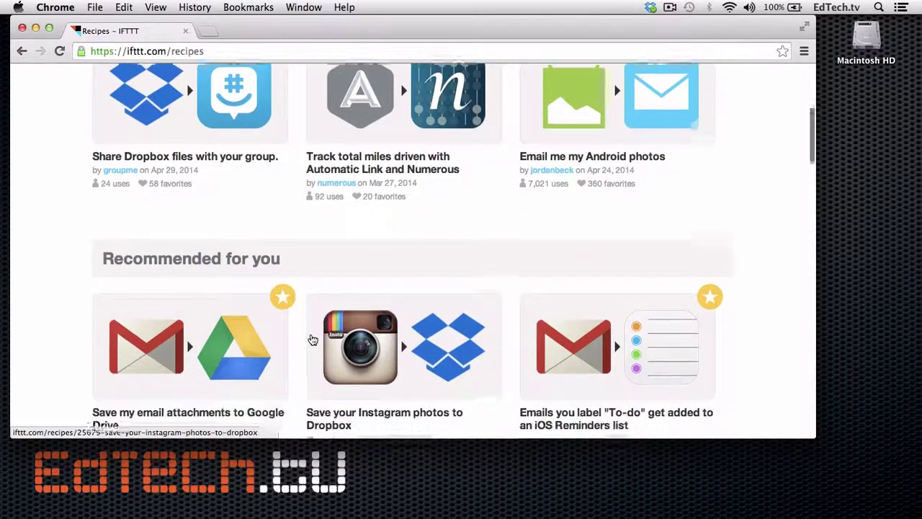
scroll(312, 339, "down", 3)
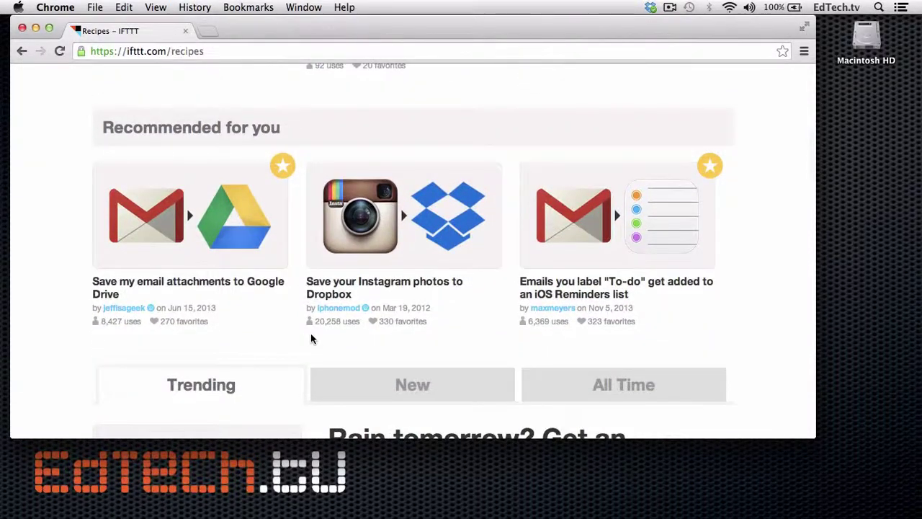
scroll(321, 303, "down", 7)
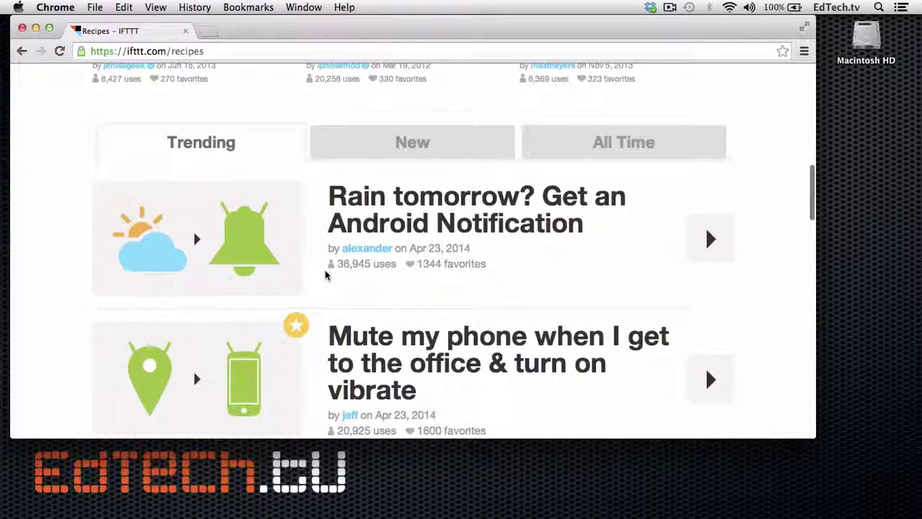
scroll(325, 274, "down", 1)
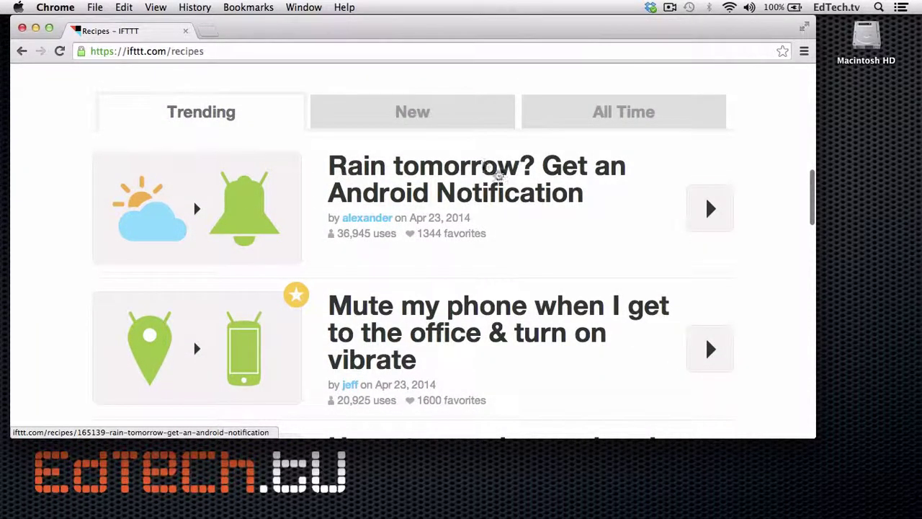
scroll(499, 278, "down", 2)
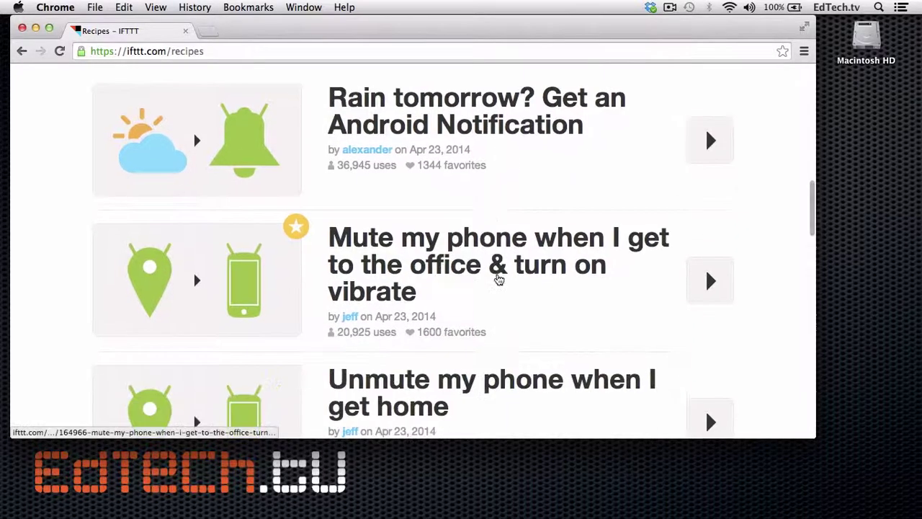
scroll(498, 280, "down", 1)
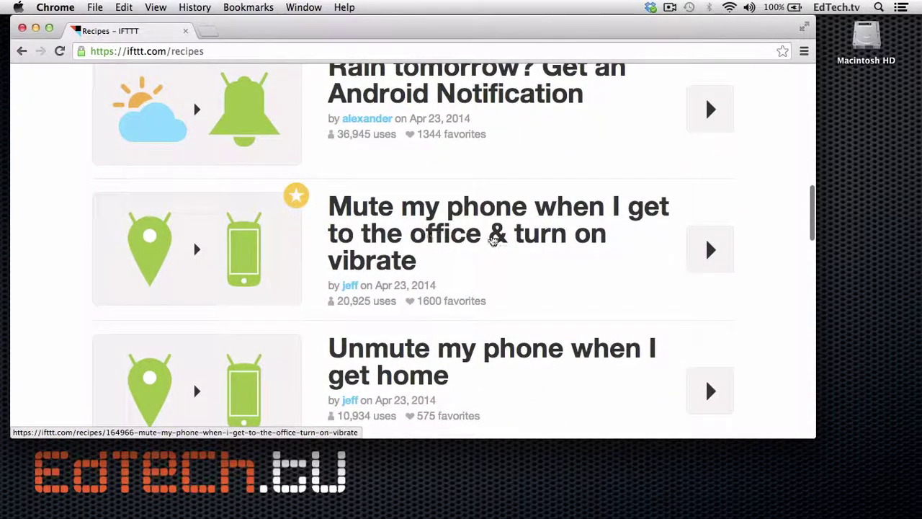
scroll(500, 262, "down", 1)
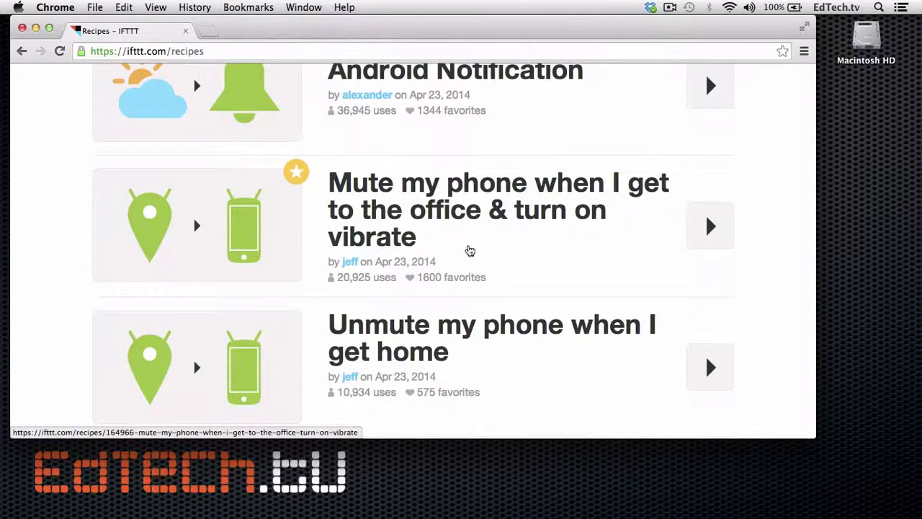
scroll(470, 250, "down", 1)
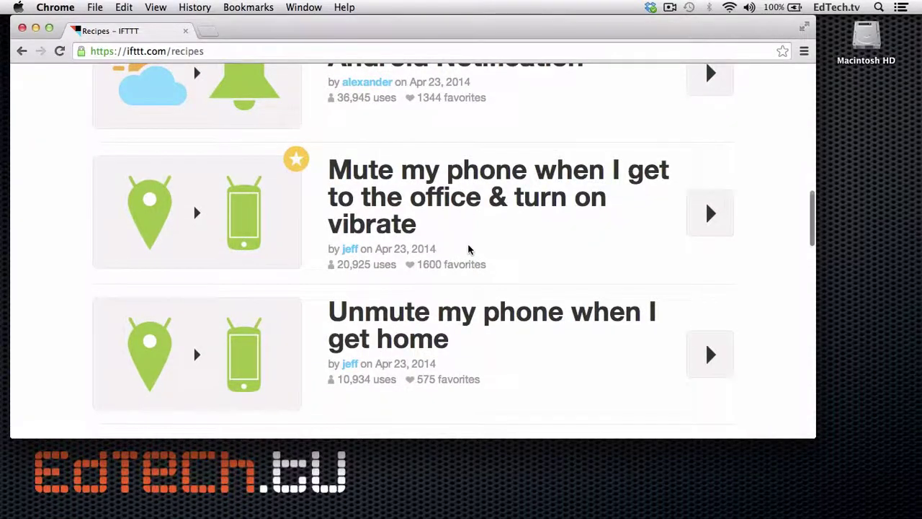
scroll(468, 250, "down", 10)
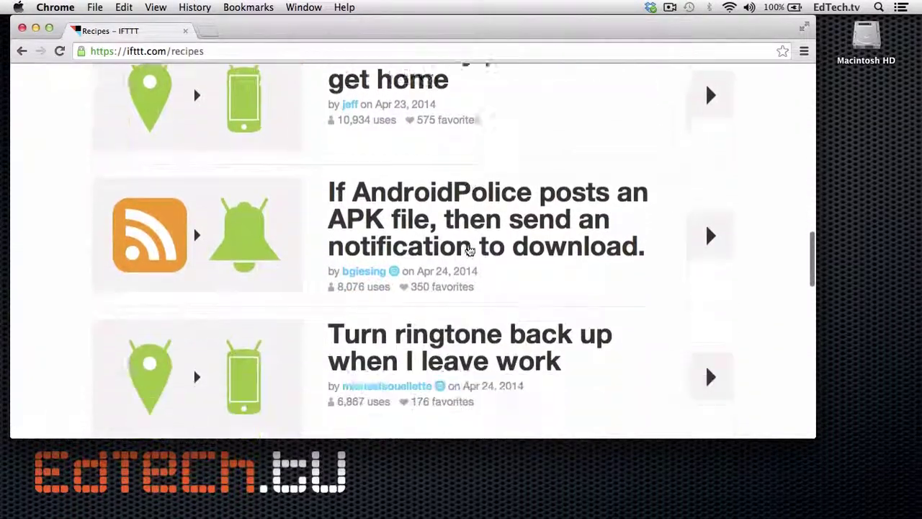
scroll(468, 250, "down", 15)
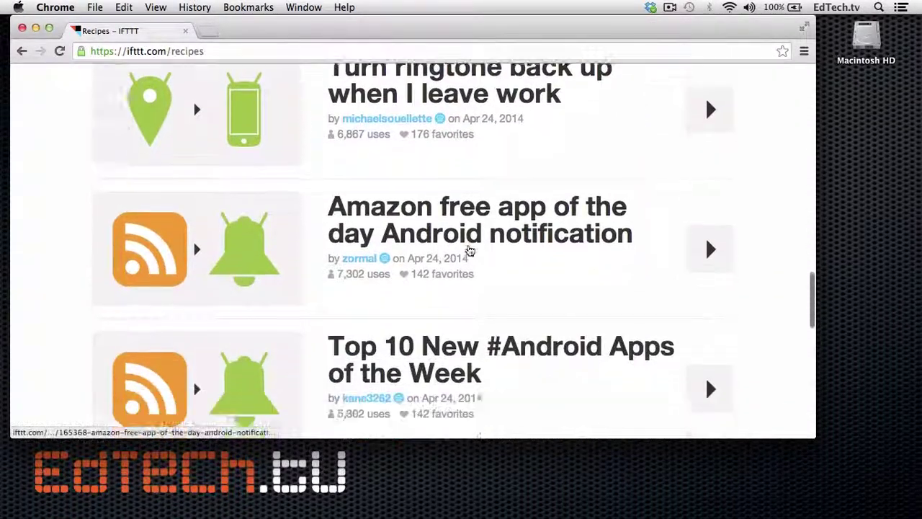
scroll(468, 250, "up", 2)
scroll(469, 253, "down", 6)
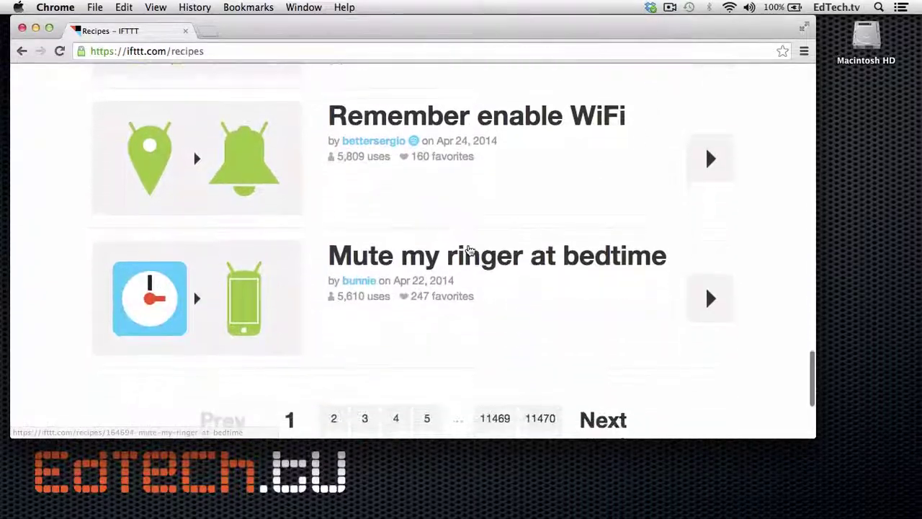
scroll(469, 250, "up", 15)
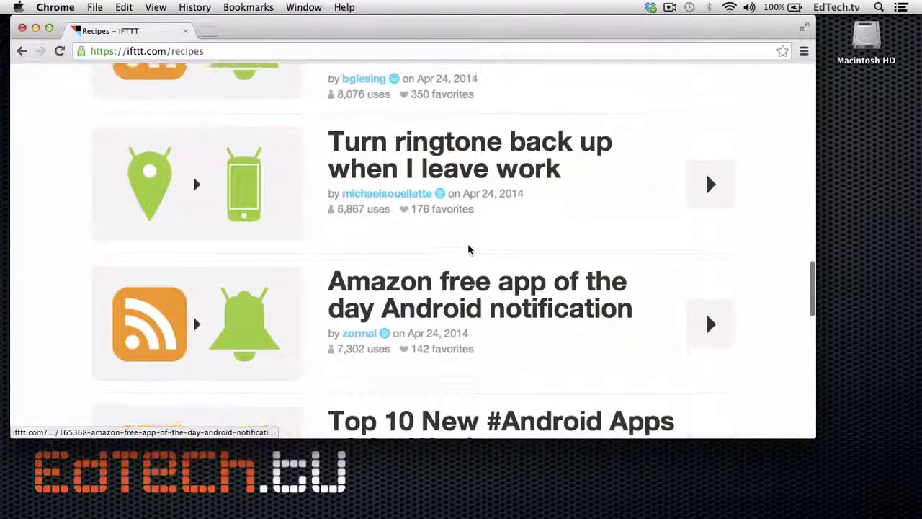
- Open the full list of Featured recipes from the recipe browsing page and look through it
scroll(469, 250, "up", 10)
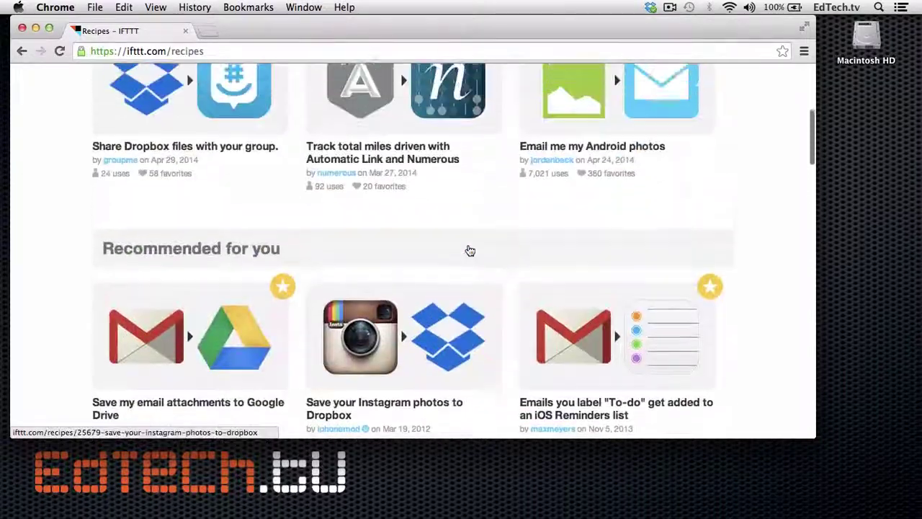
scroll(470, 251, "down", 1)
scroll(469, 252, "down", 5)
scroll(469, 250, "up", 8)
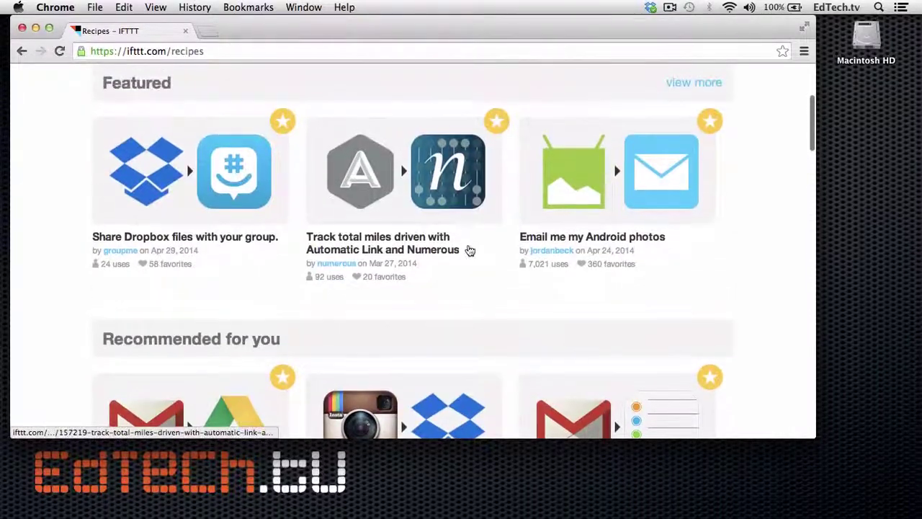
scroll(468, 249, "up", 1)
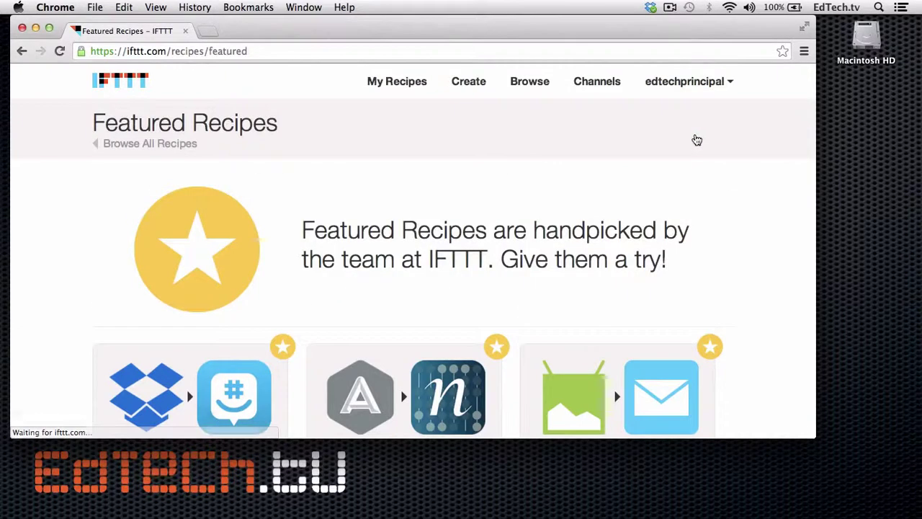
scroll(495, 229, "down", 10)
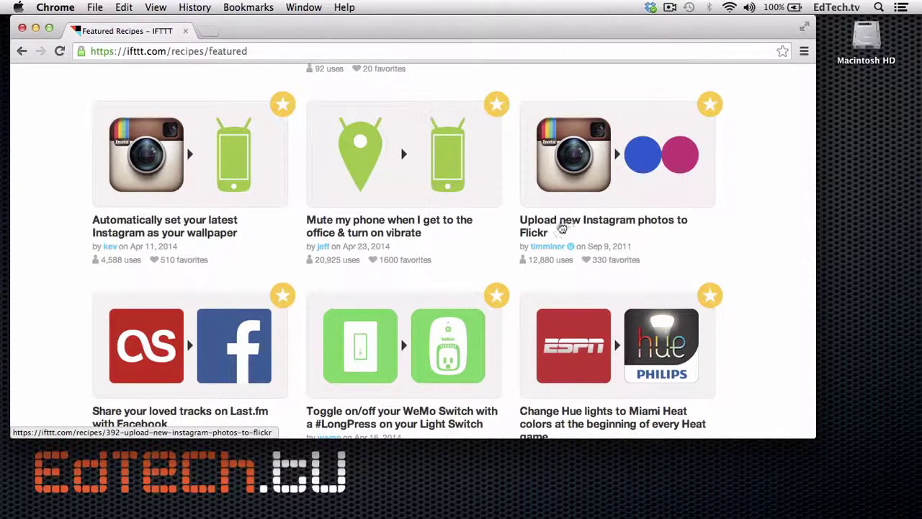
scroll(485, 260, "down", 3)
scroll(483, 258, "down", 5)
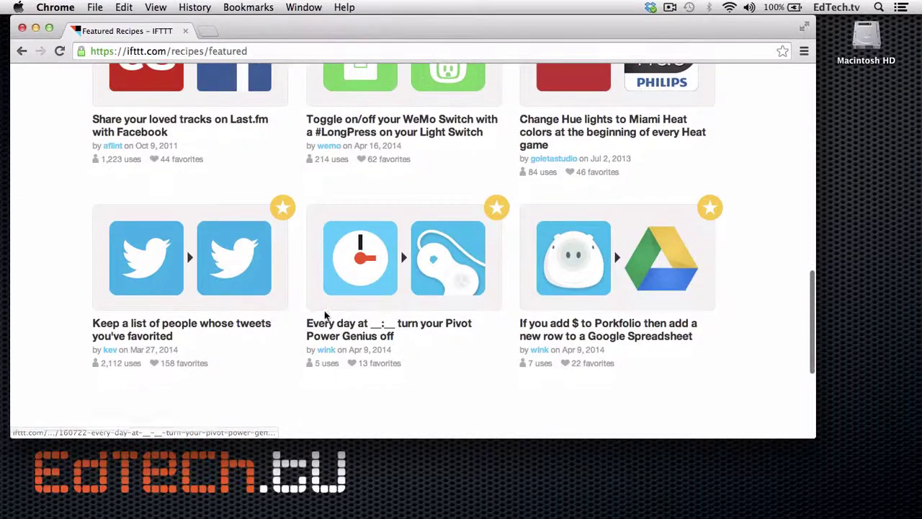
scroll(268, 299, "down", 5)
scroll(266, 294, "up", 5)
scroll(267, 300, "up", 10)
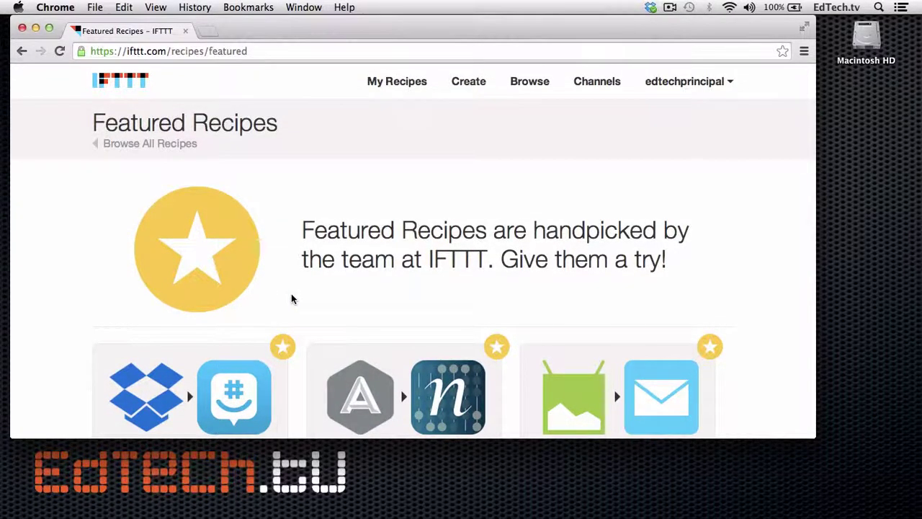
- Return to the list of all channels and open the Date & Time channel
left_click(596, 84)
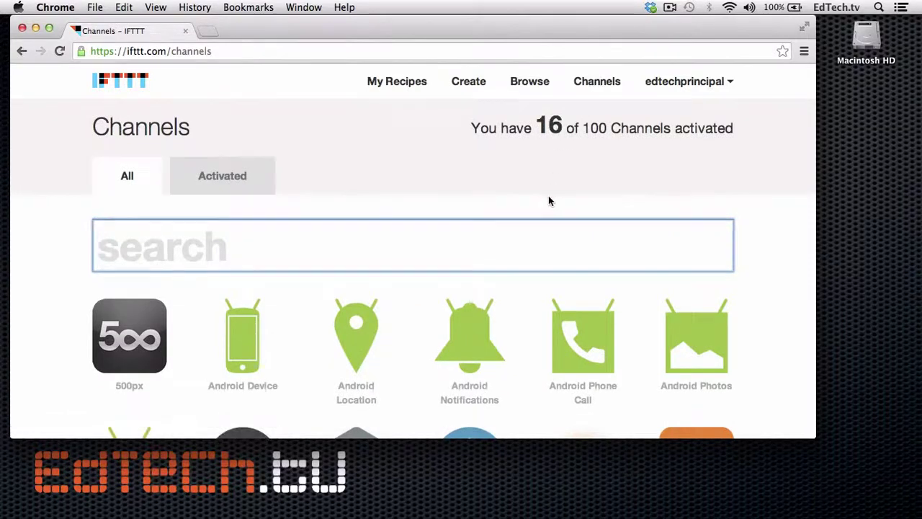
scroll(549, 200, "down", 5)
scroll(549, 201, "down", 3)
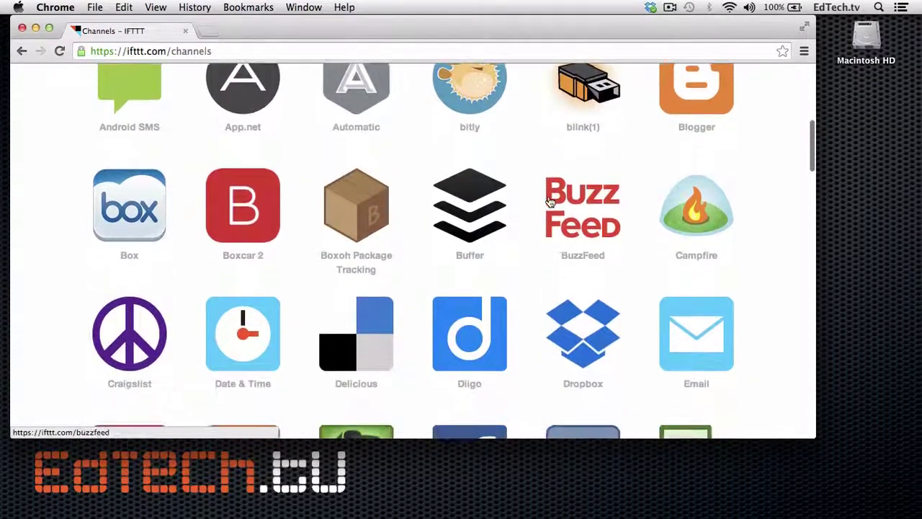
scroll(549, 201, "down", 3)
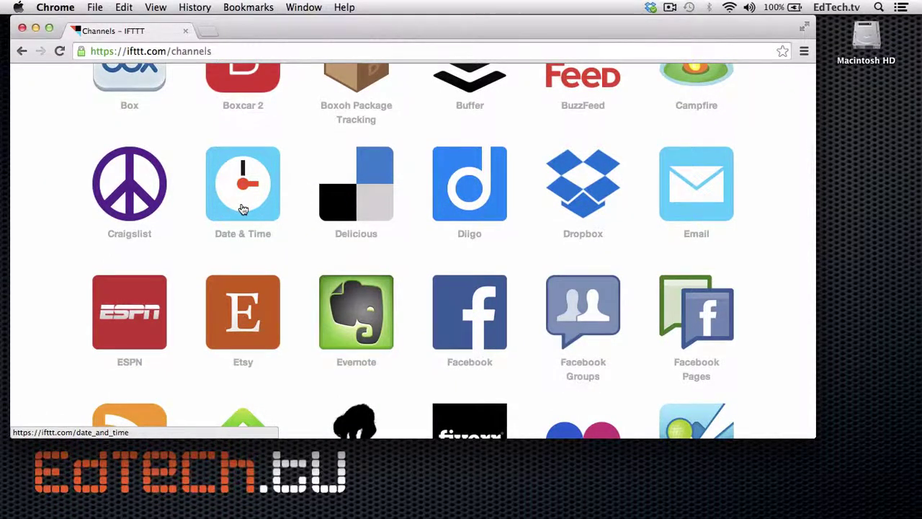
left_click(243, 209)
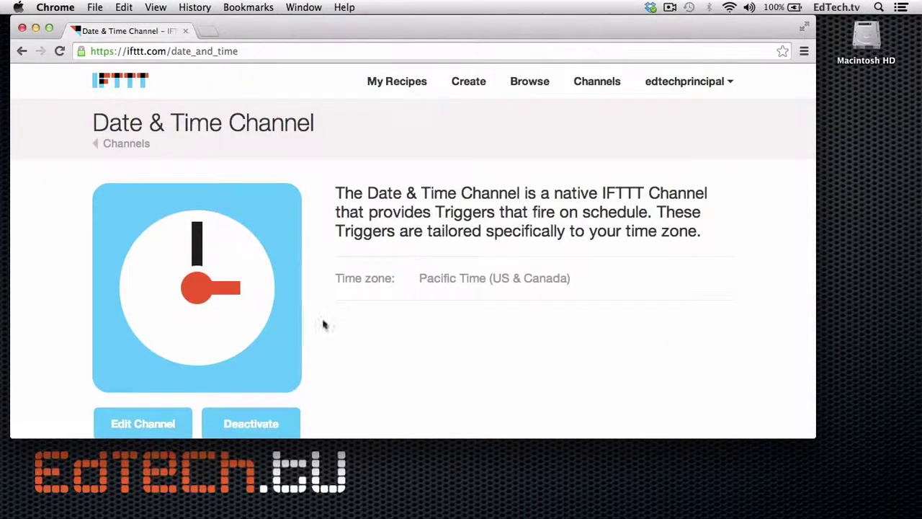
- Examine the Date & Time channel's description, shared recipes, triggers and actions
scroll(359, 330, "down", 1)
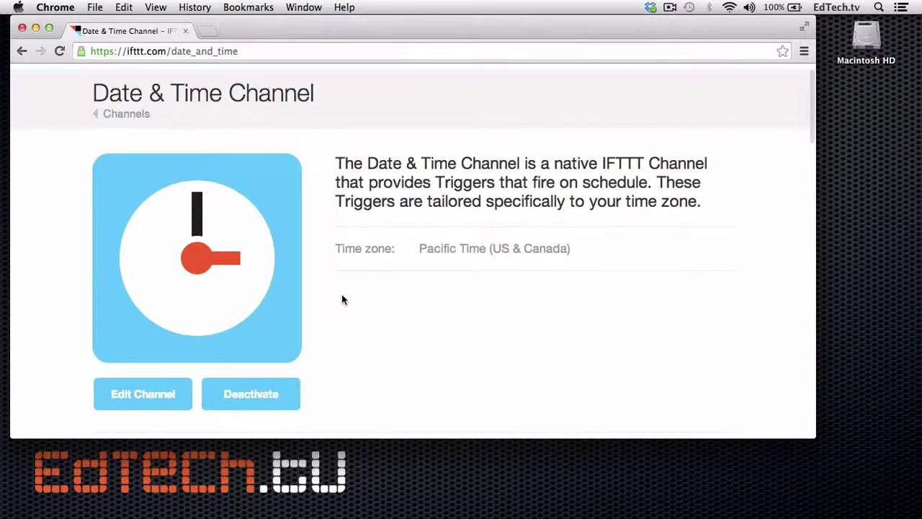
scroll(372, 333, "down", 10)
scroll(372, 335, "down", 2)
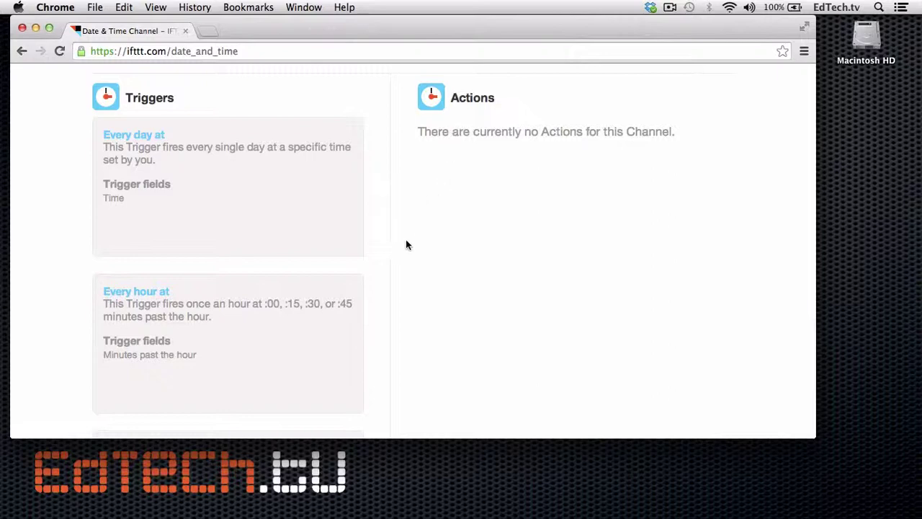
scroll(403, 269, "down", 5)
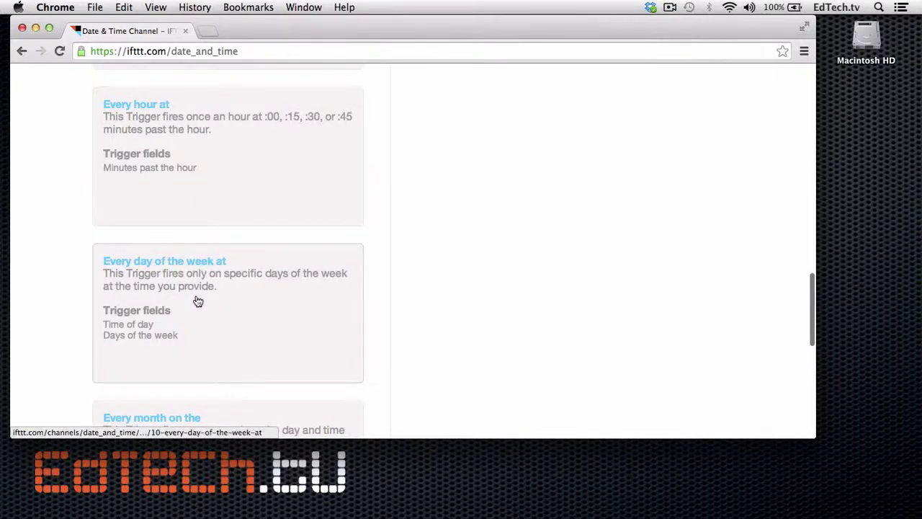
scroll(196, 300, "down", 3)
scroll(197, 301, "down", 7)
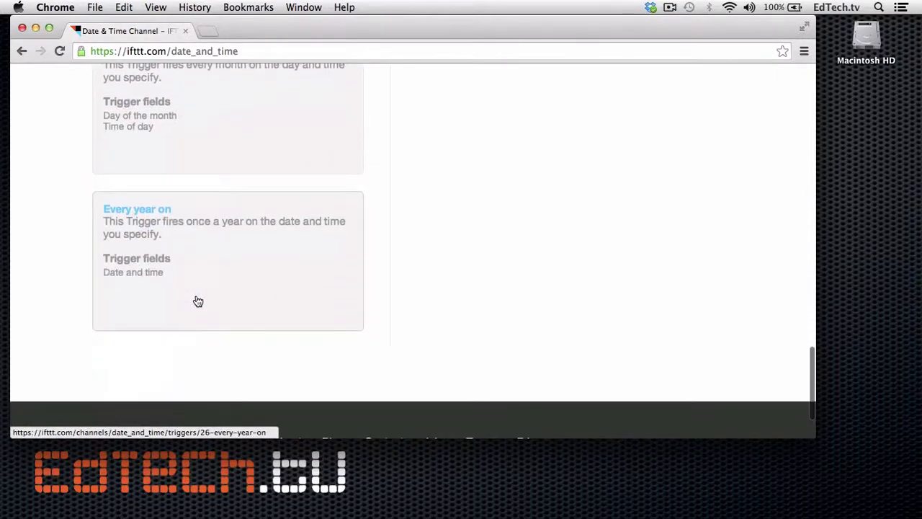
scroll(198, 301, "up", 20)
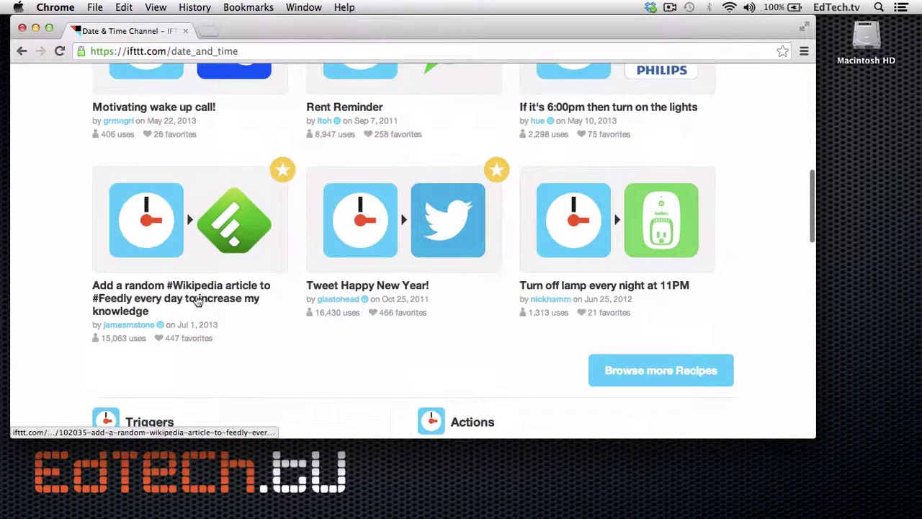
scroll(196, 301, "up", 15)
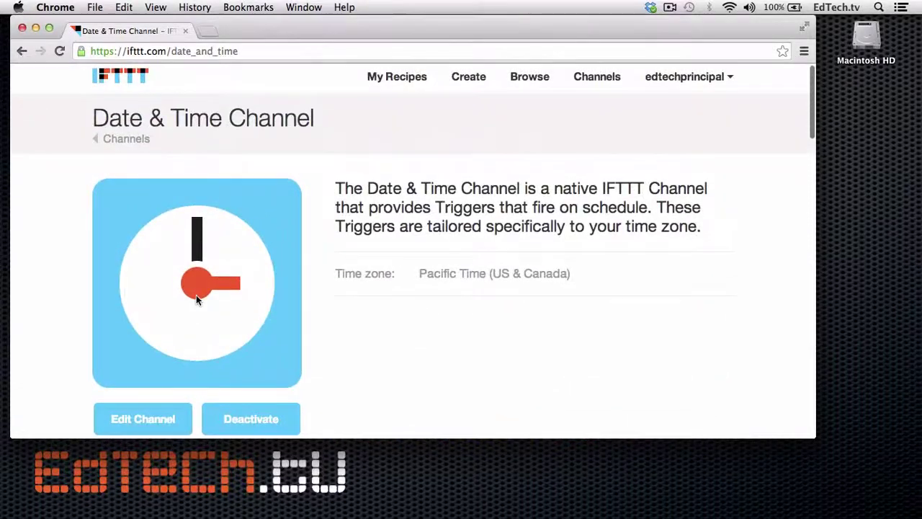
scroll(196, 297, "down", 1)
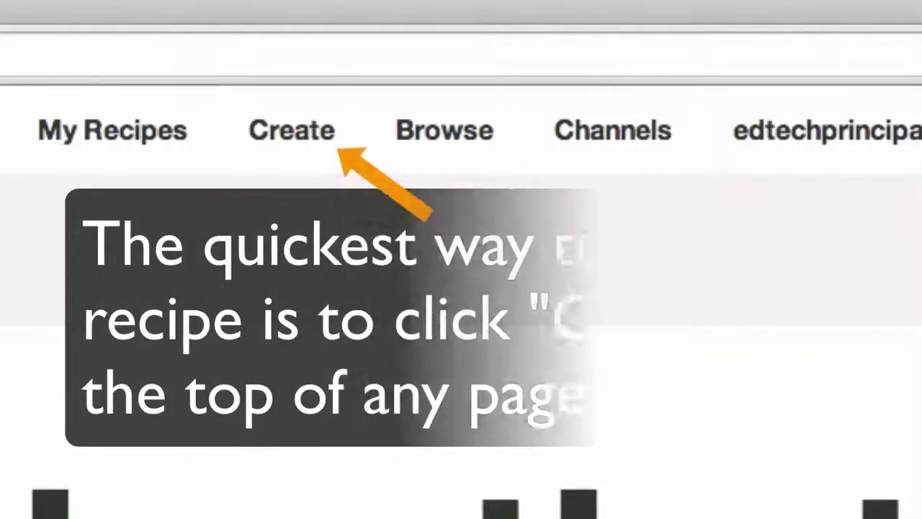
- Start creating a new personal recipe
left_click(292, 130)
scroll(247, 277, "down", 2)
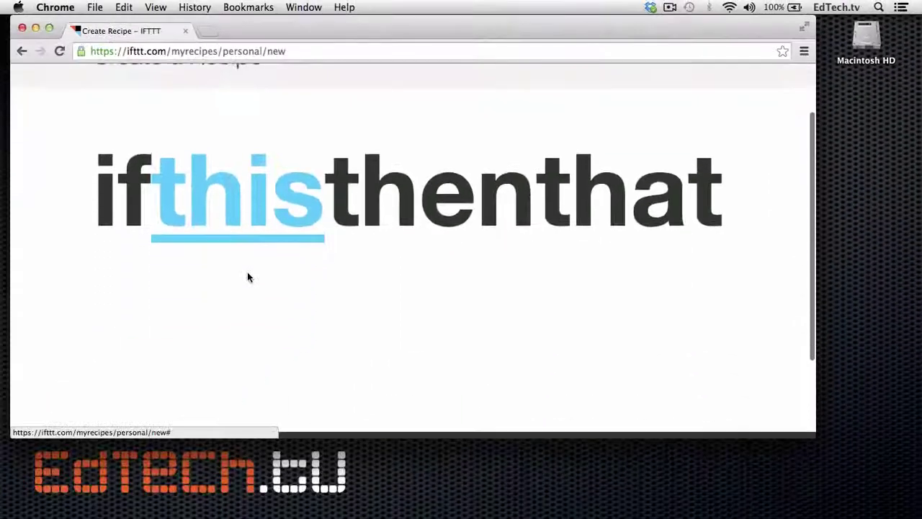
scroll(247, 277, "down", 3)
scroll(247, 276, "up", 5)
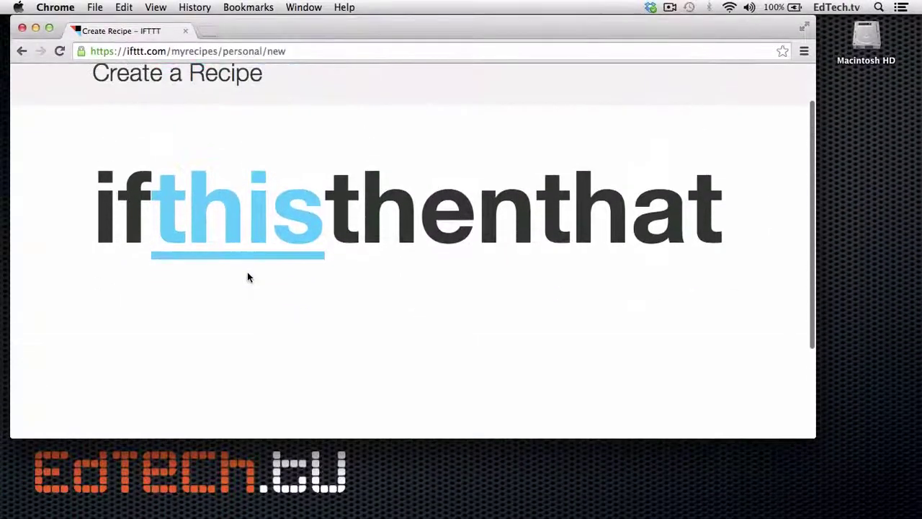
- Define the recipe's "this" part by choosing Date & Time as the trigger channel
left_click(255, 220)
scroll(258, 260, "down", 6)
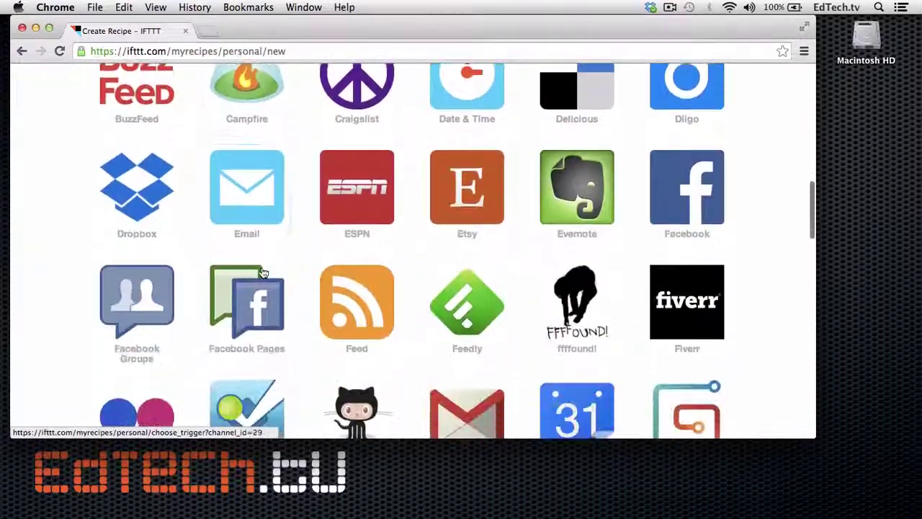
scroll(263, 272, "down", 3)
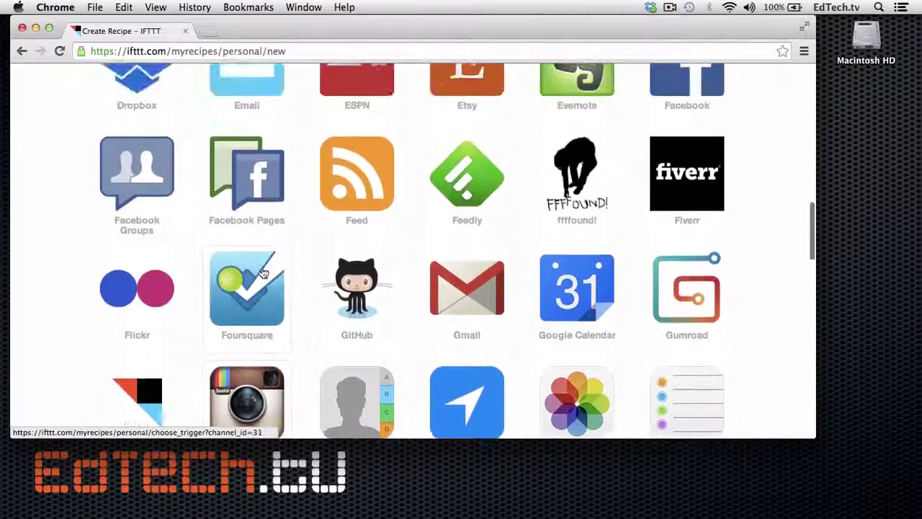
scroll(263, 272, "up", 5)
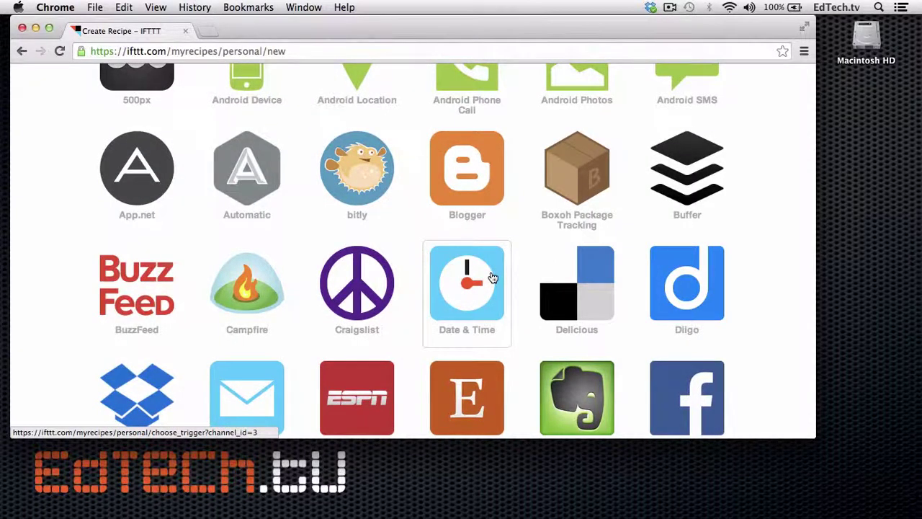
left_click(493, 278)
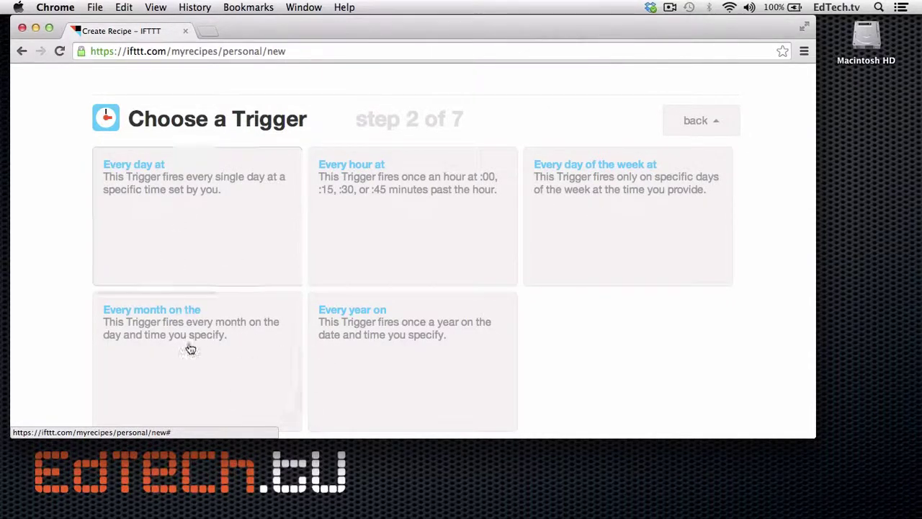
- Create an "Every day at" trigger with the time set to 08:00 AM
left_click(152, 168)
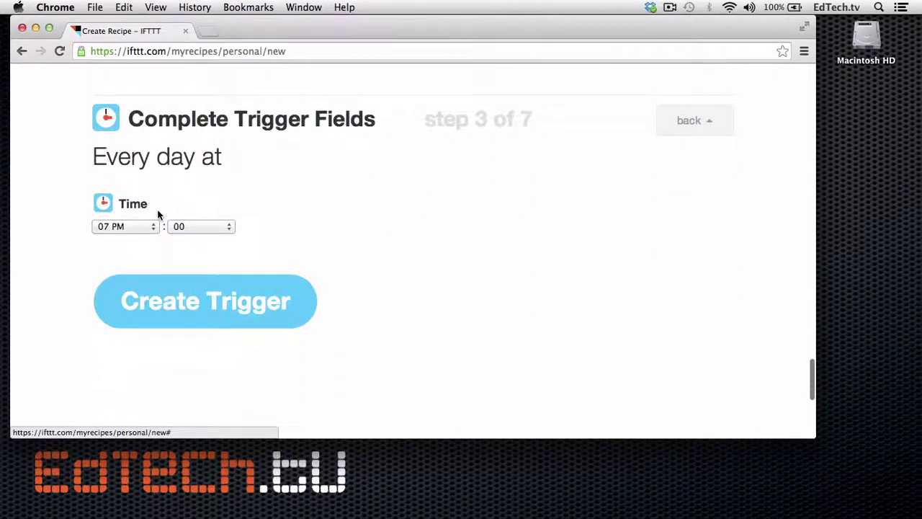
left_click(148, 225)
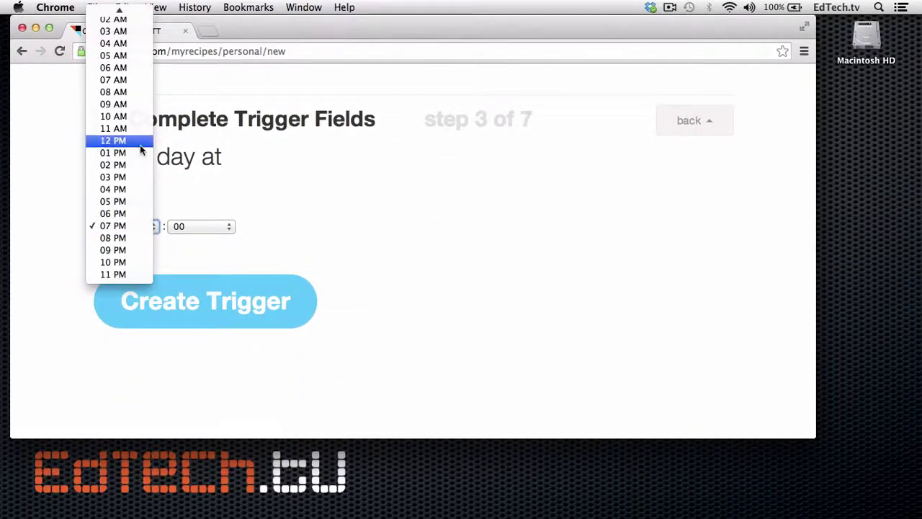
left_click(134, 108)
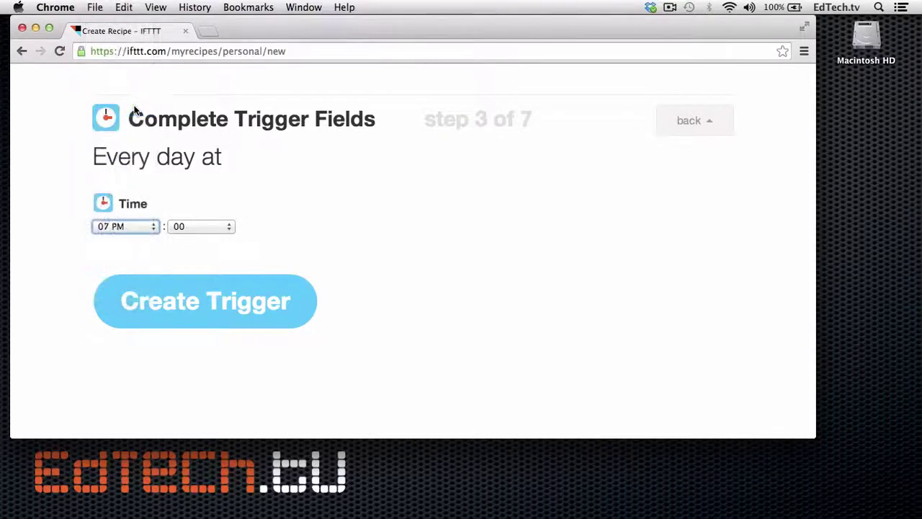
left_click(207, 313)
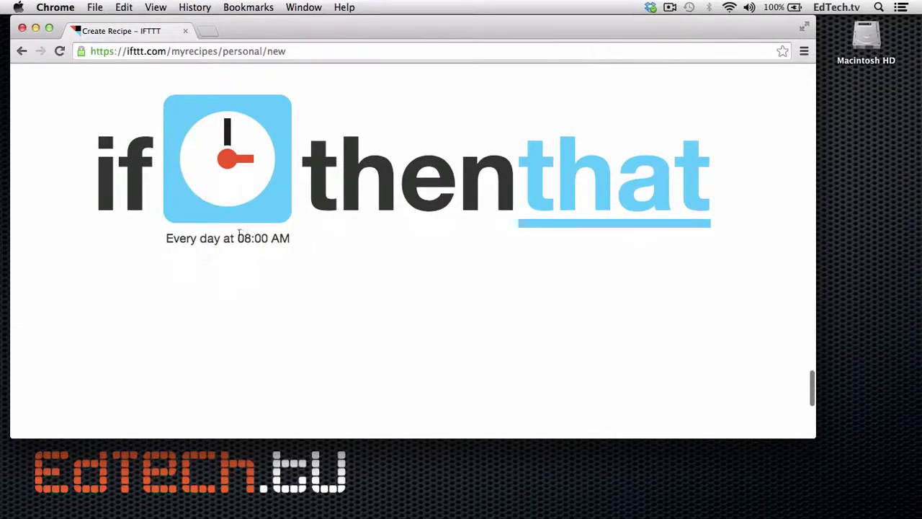
- Define the recipe's "that" part with Twitter as the action channel and "Post a tweet" as the action
left_click(603, 204)
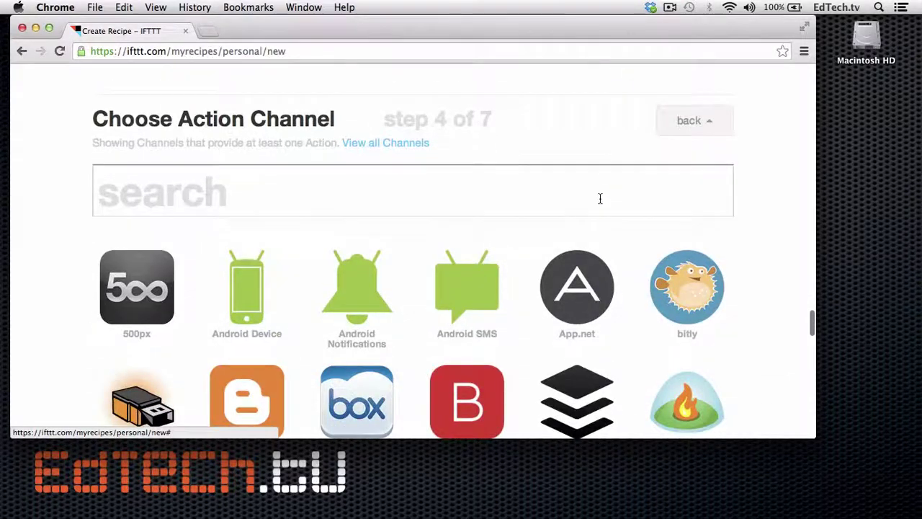
scroll(560, 264, "down", 3)
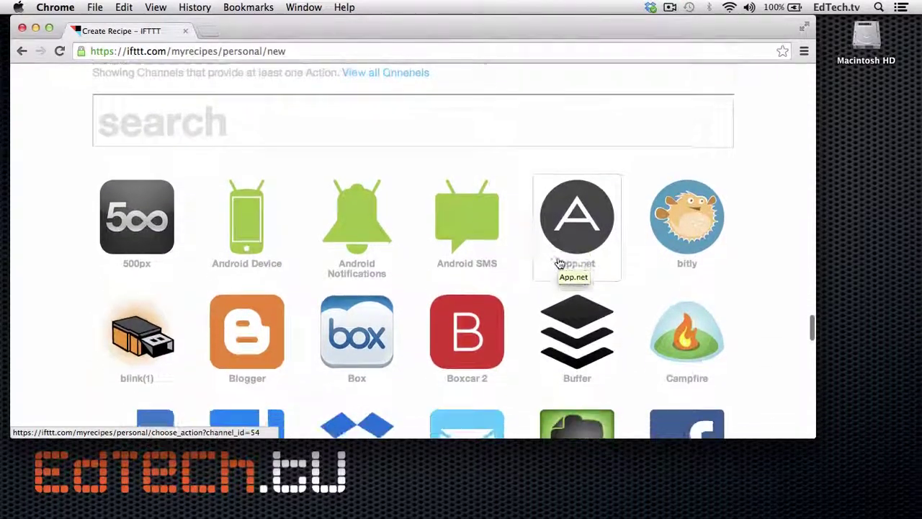
scroll(561, 264, "down", 10)
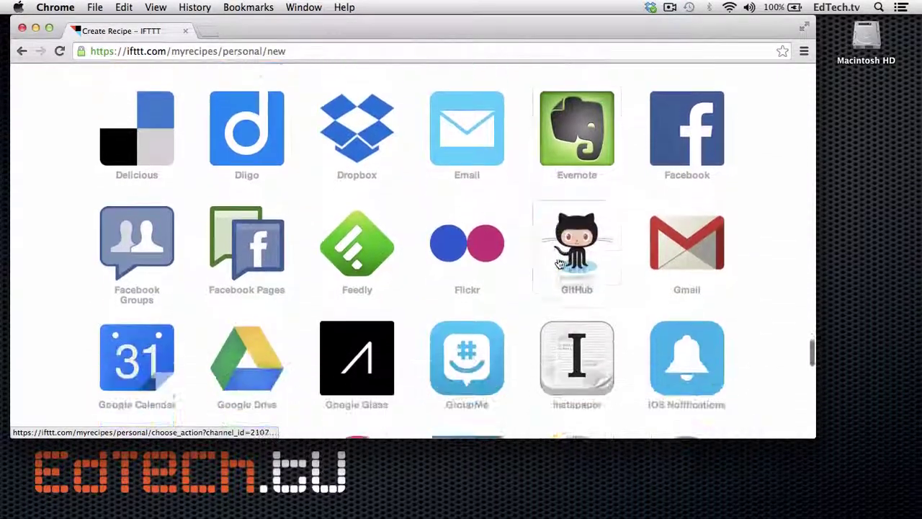
scroll(561, 263, "down", 4)
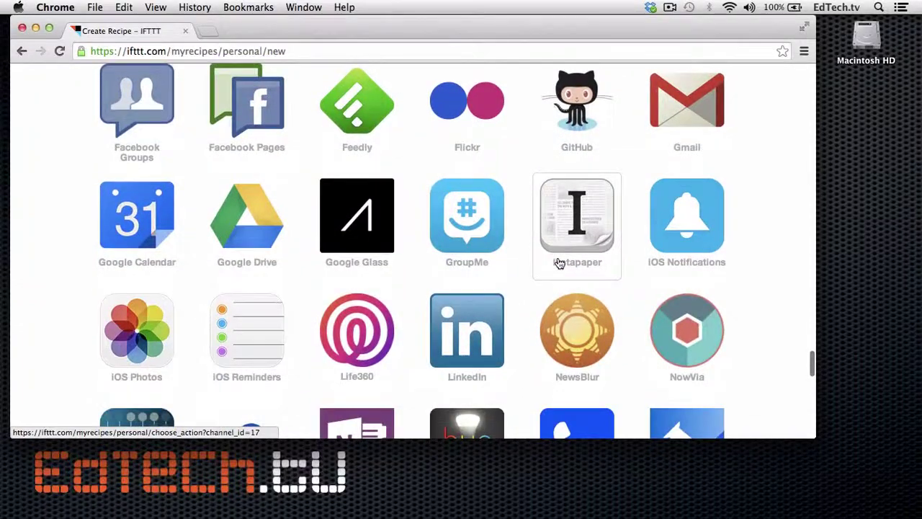
scroll(560, 263, "down", 14)
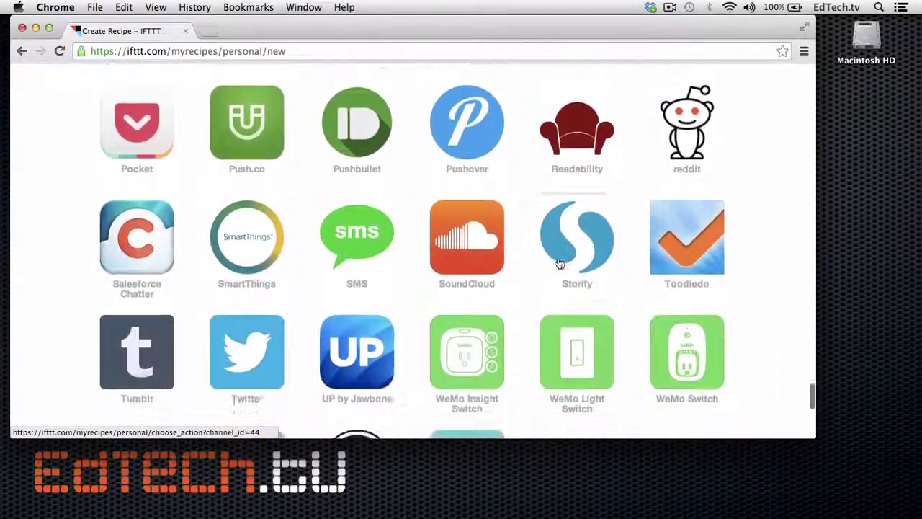
scroll(558, 262, "down", 10)
scroll(558, 262, "up", 5)
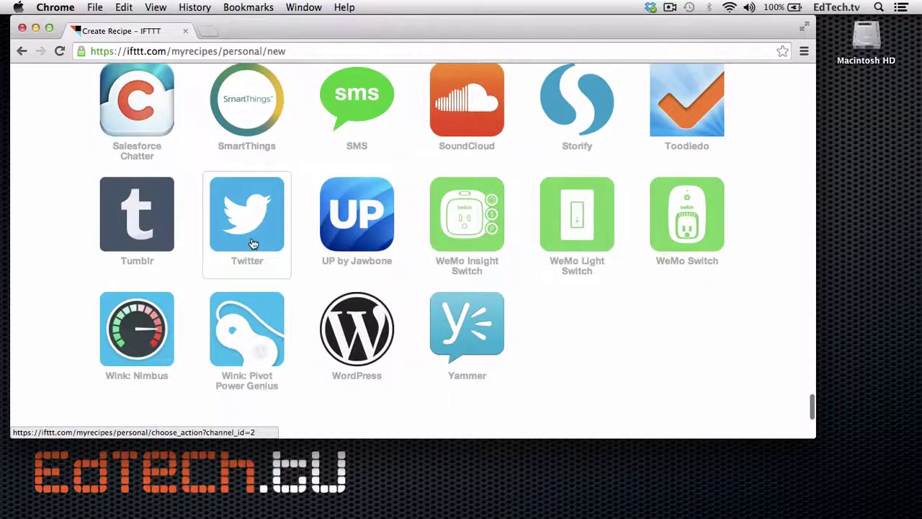
left_click(252, 244)
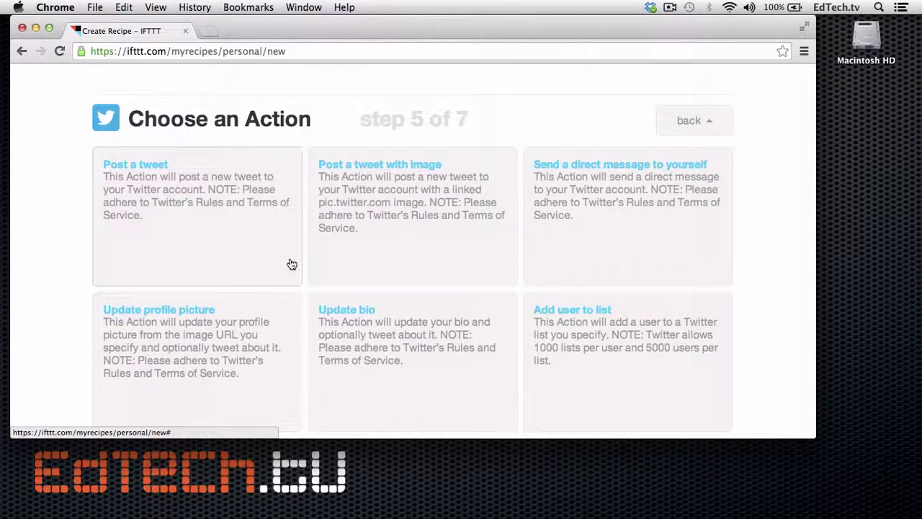
left_click(152, 172)
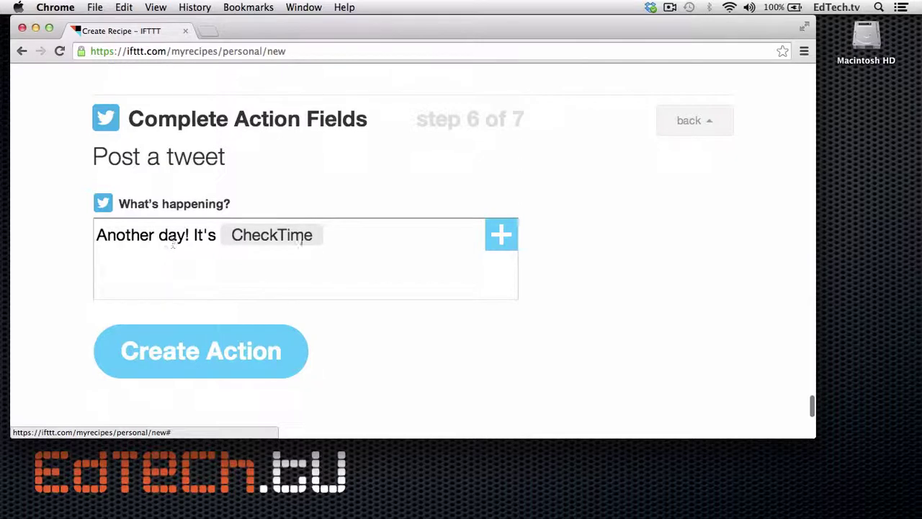
- Append "I hope everybody's ready for another great day of school!" after CheckTime in the tweet text and create the action
left_click(396, 254)
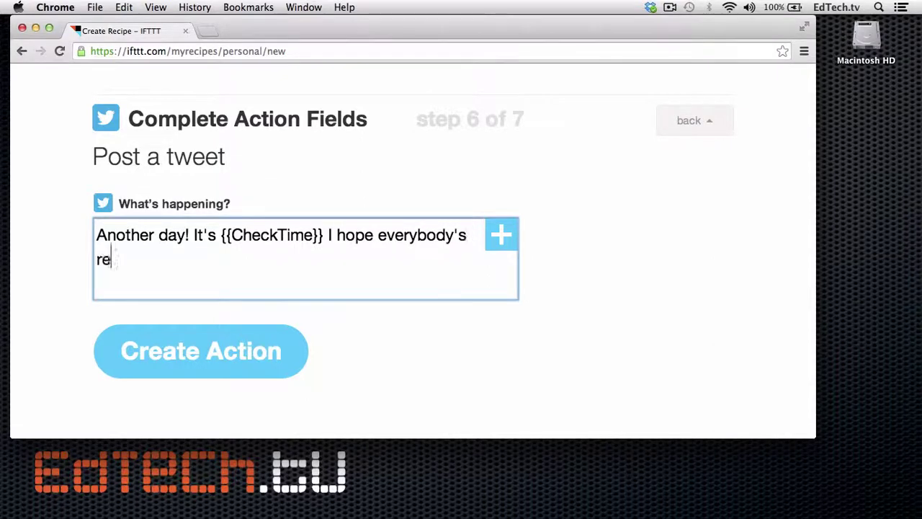
type("ady for another g")
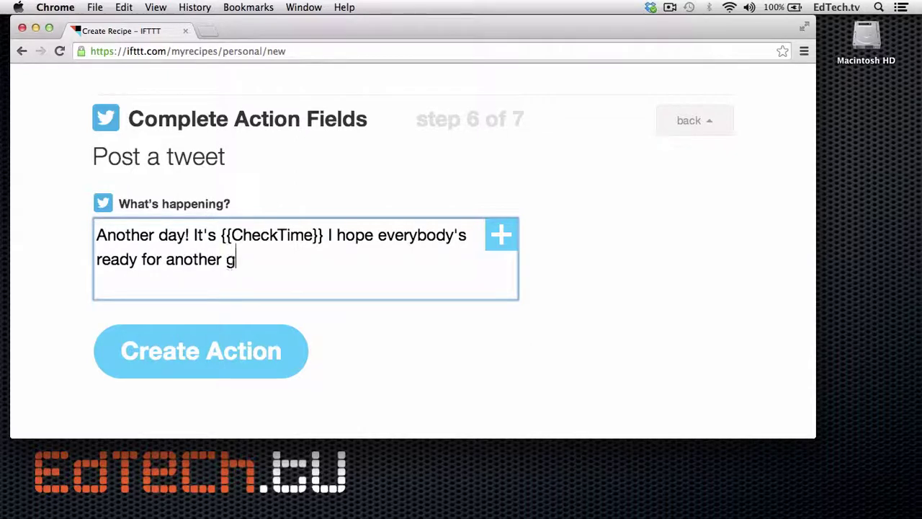
type("reat day of sc")
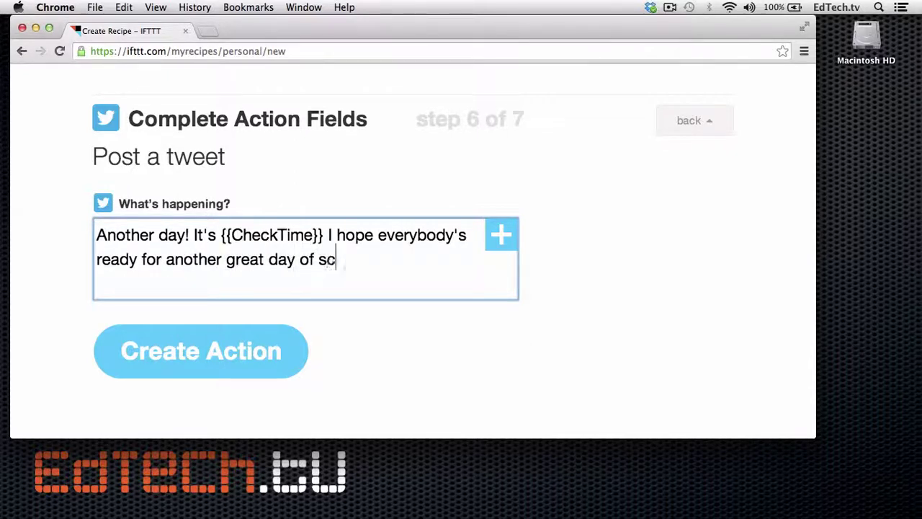
type("hool!")
left_click(257, 354)
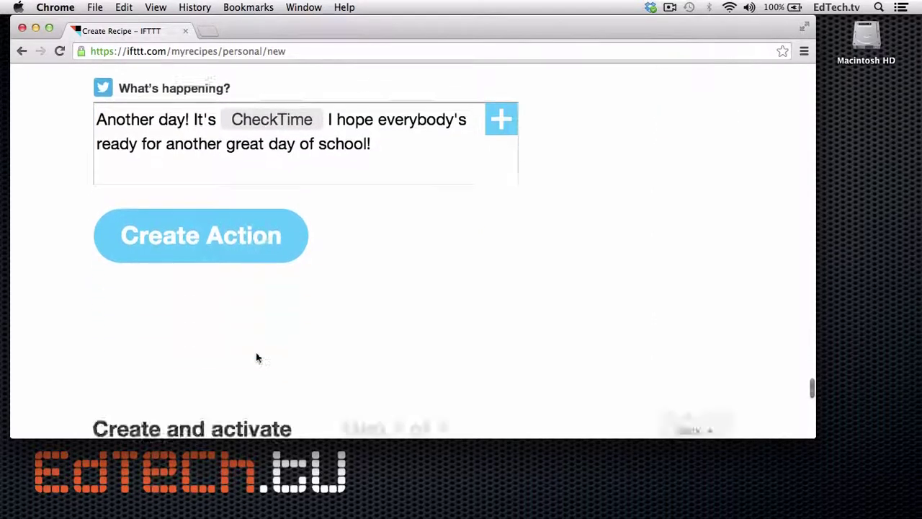
- Create the recipe with its default description and check it in the list of personal recipes
scroll(238, 331, "down", 2)
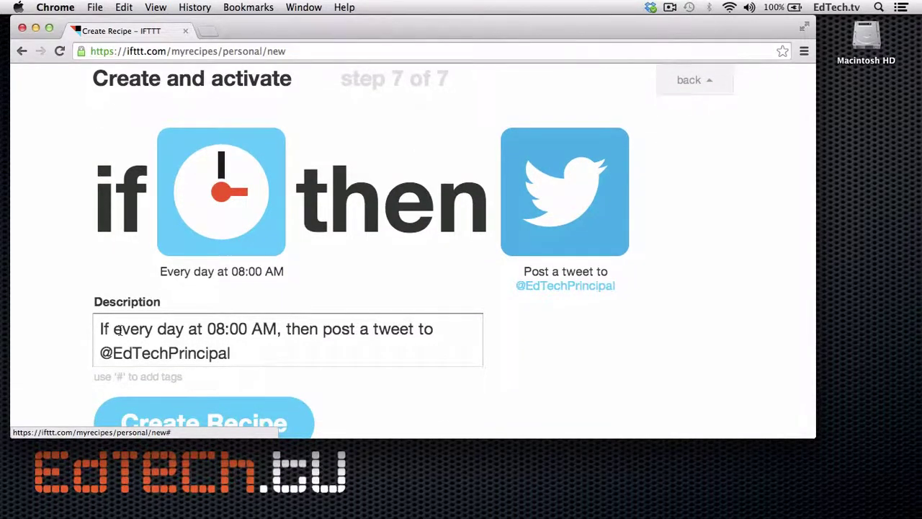
scroll(117, 330, "down", 1)
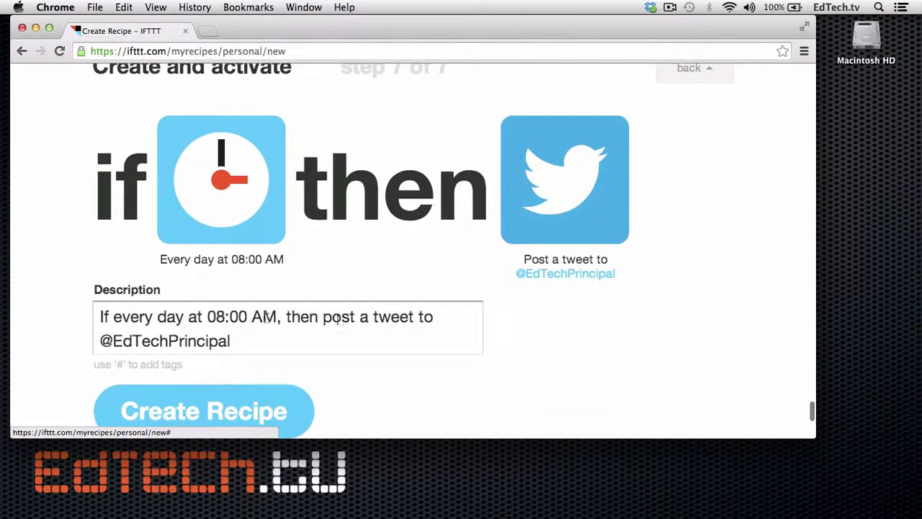
scroll(279, 362, "down", 2)
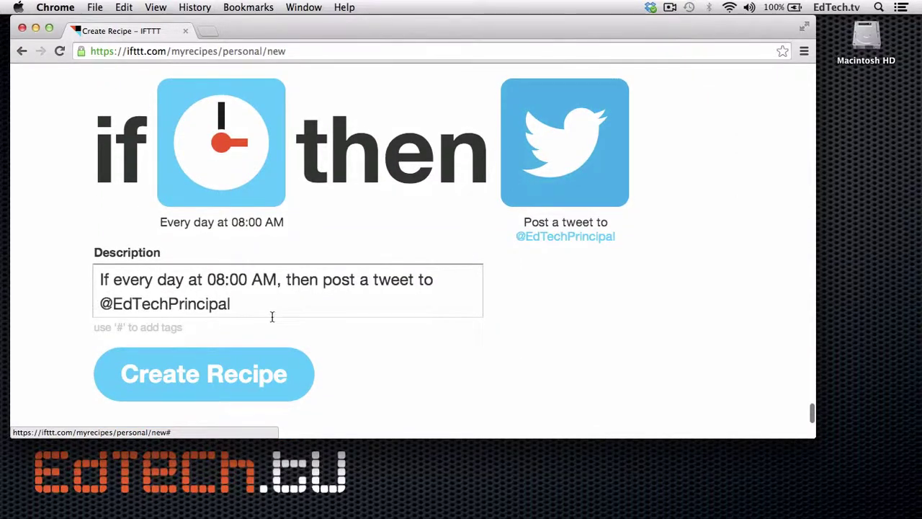
scroll(379, 325, "down", 3)
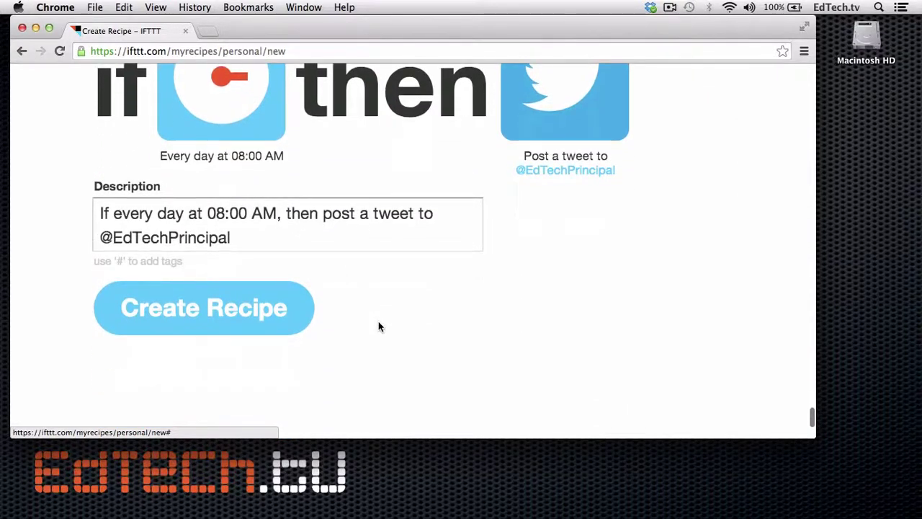
left_click(228, 322)
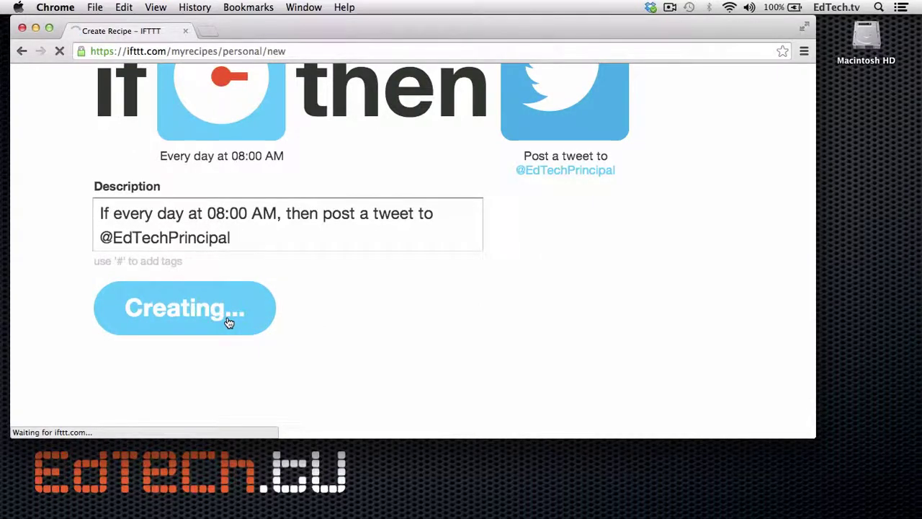
scroll(290, 366, "down", 5)
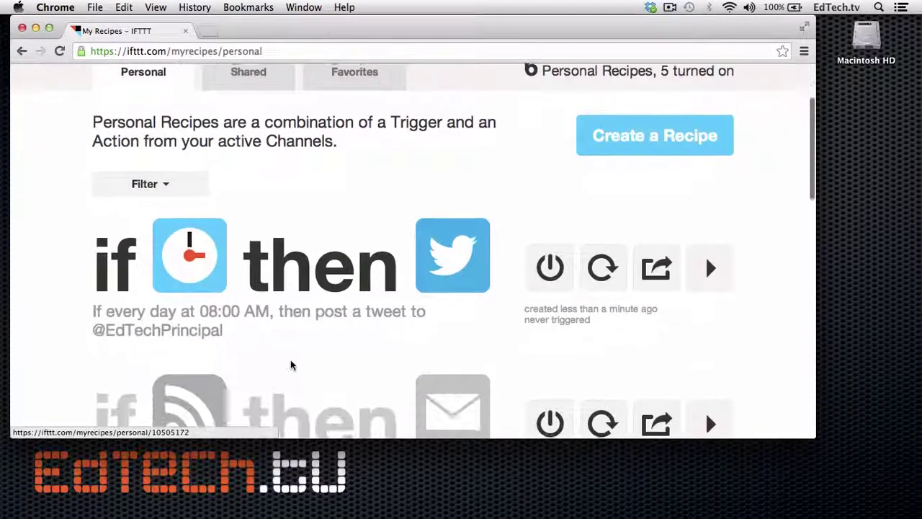
scroll(291, 365, "down", 1)
scroll(291, 366, "down", 3)
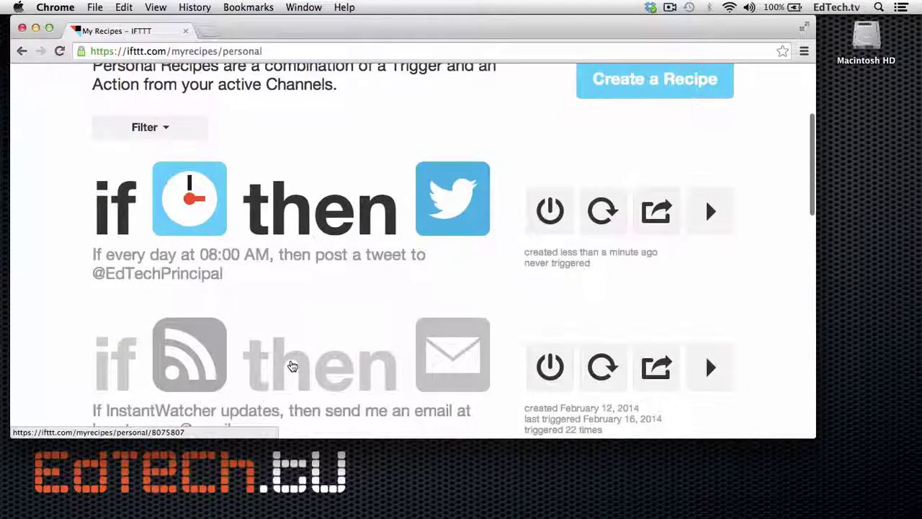
scroll(292, 367, "up", 2)
scroll(292, 366, "up", 3)
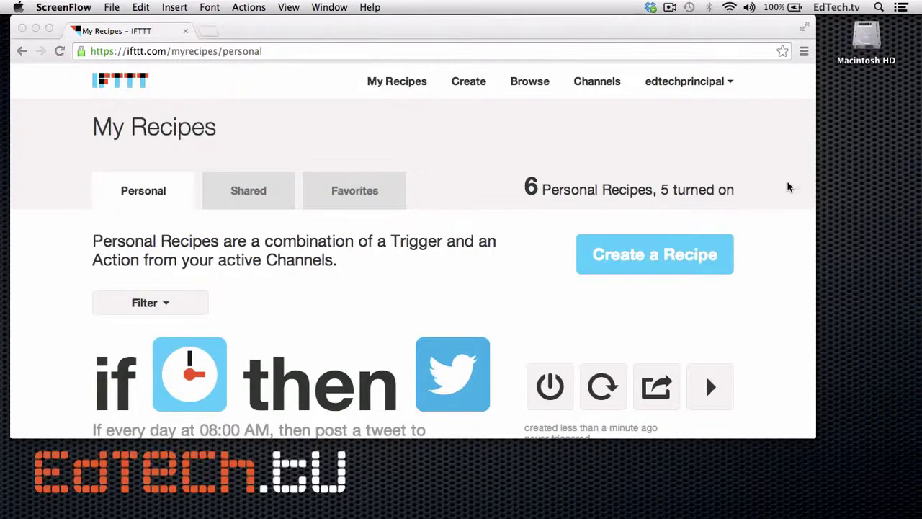
- Browse the list of all channels and open the iOS Location channel
left_click(593, 86)
left_click(591, 84)
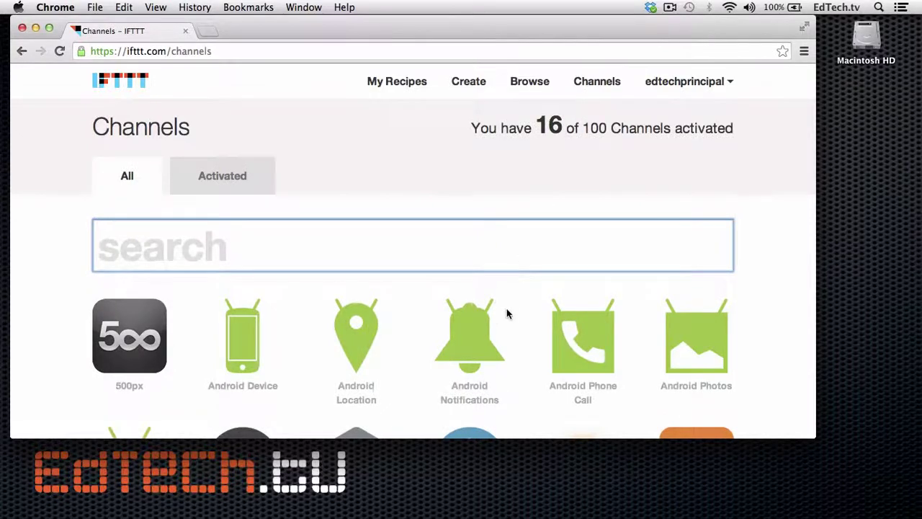
scroll(507, 308, "down", 10)
scroll(507, 312, "down", 10)
scroll(507, 312, "down", 10)
scroll(507, 314, "down", 8)
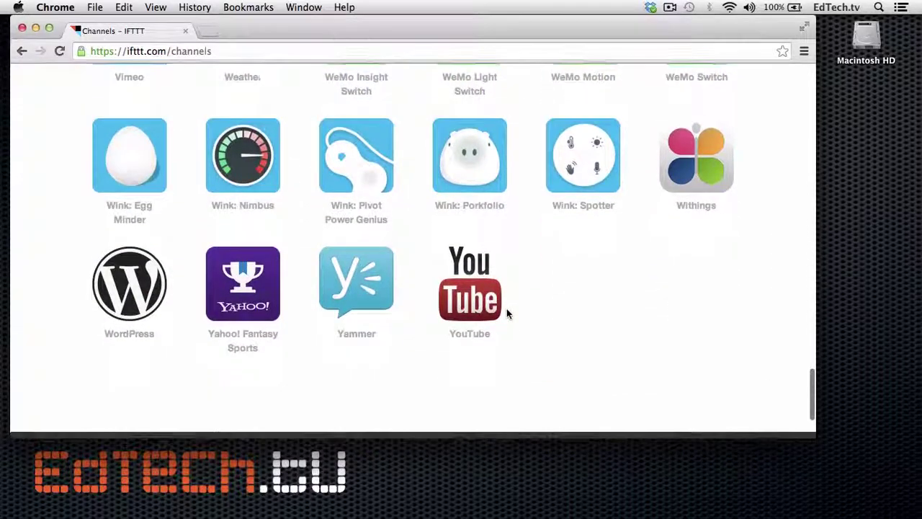
scroll(507, 314, "up", 7)
scroll(506, 314, "up", 5)
scroll(507, 313, "up", 2)
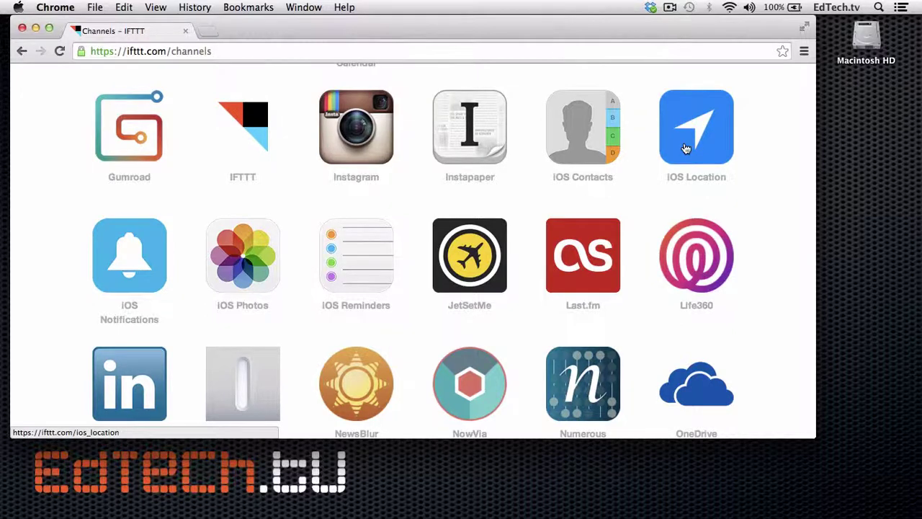
left_click(686, 148)
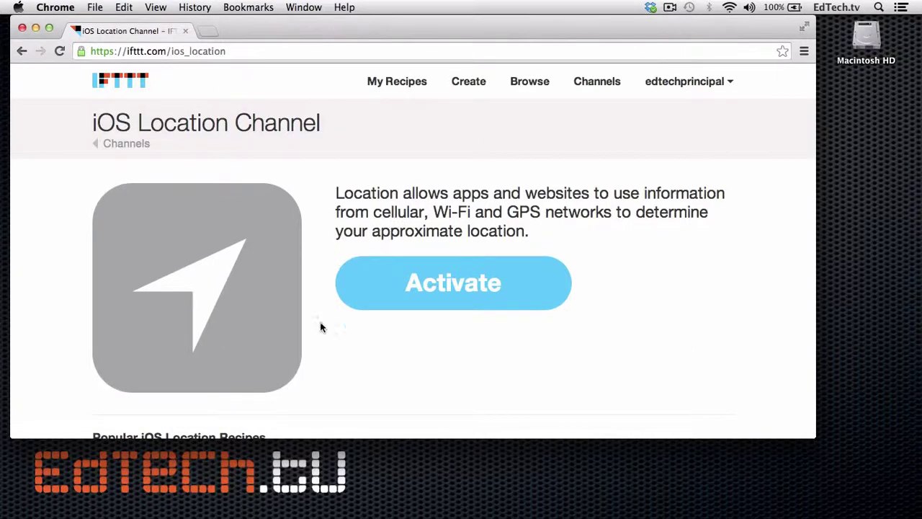
- Check what activating the iOS Location channel requires and return to the channel's page
scroll(433, 366, "down", 1)
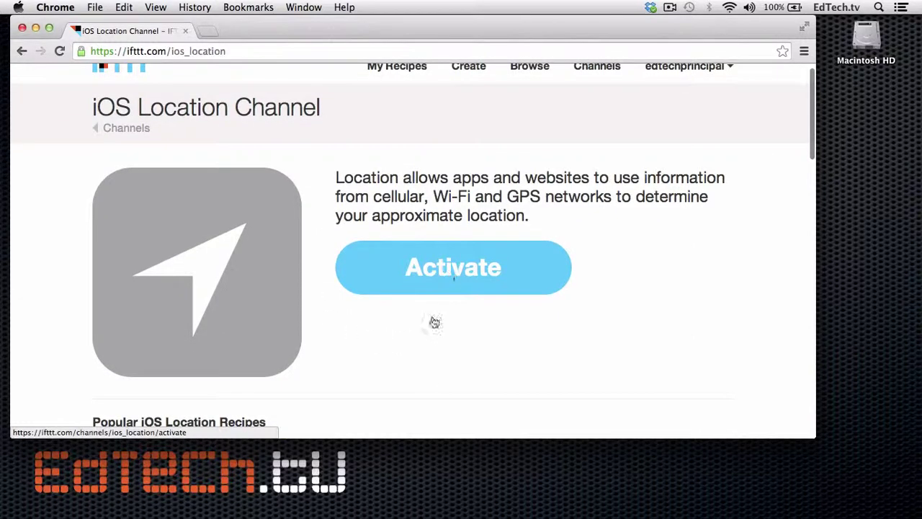
scroll(431, 356, "down", 3)
scroll(432, 383, "up", 3)
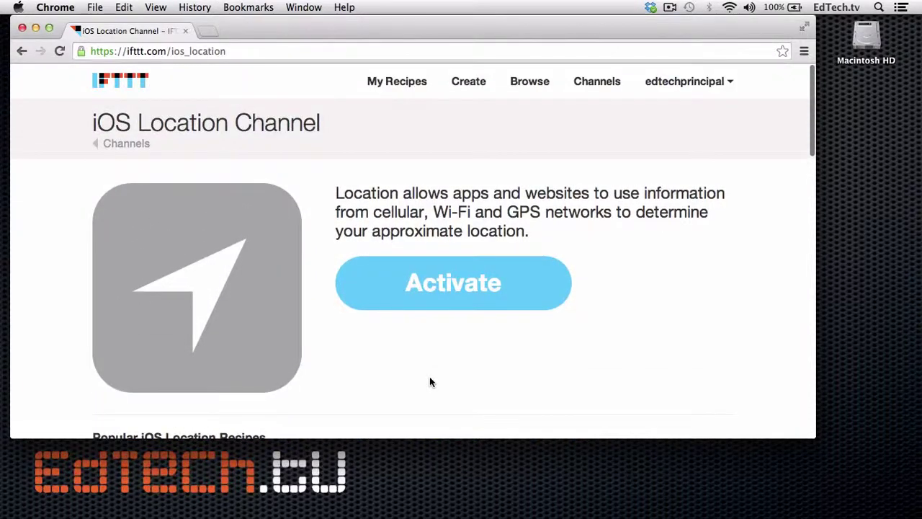
left_click(469, 283)
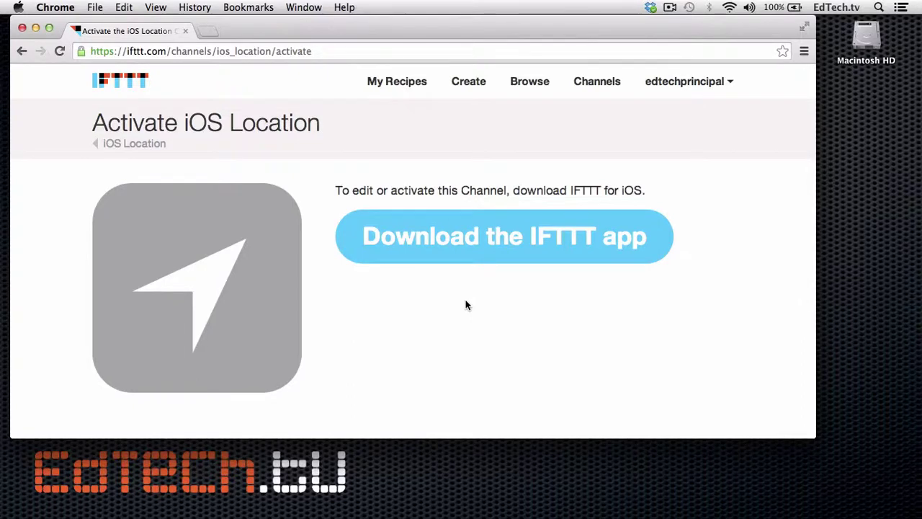
scroll(465, 306, "down", 5)
scroll(466, 304, "up", 5)
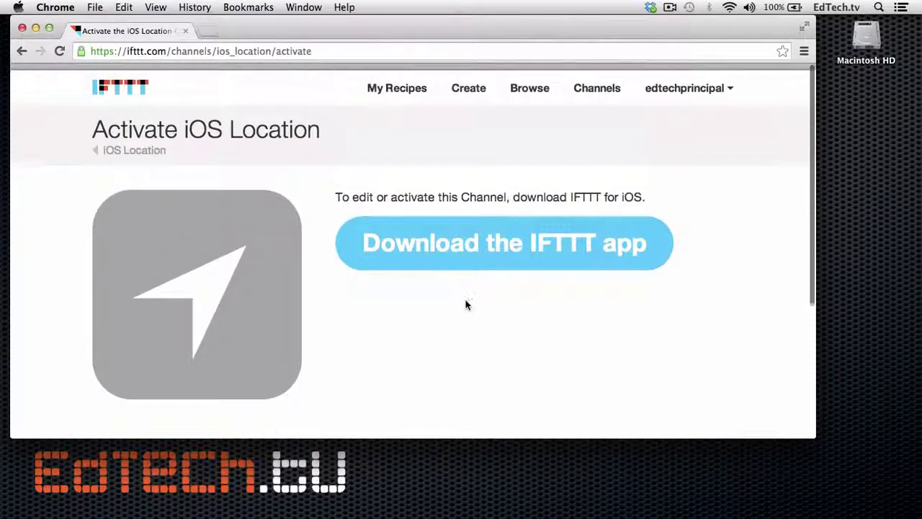
left_click(22, 51)
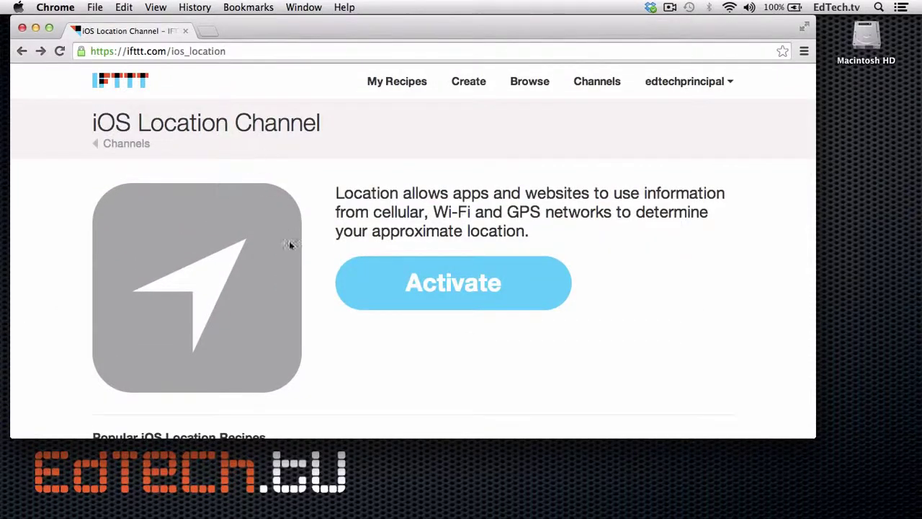
- Look through the popular iOS Location recipes and open the full list of recipes for this channel
scroll(321, 331, "down", 5)
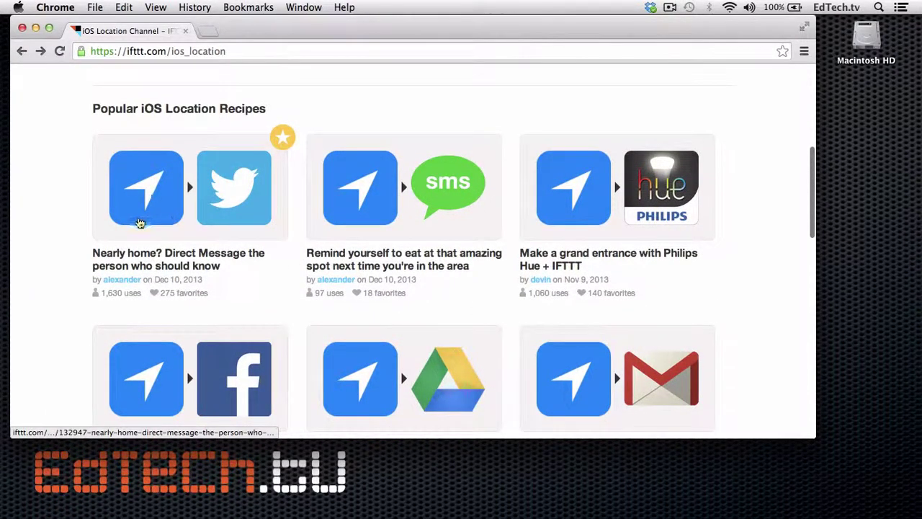
scroll(137, 258, "down", 1)
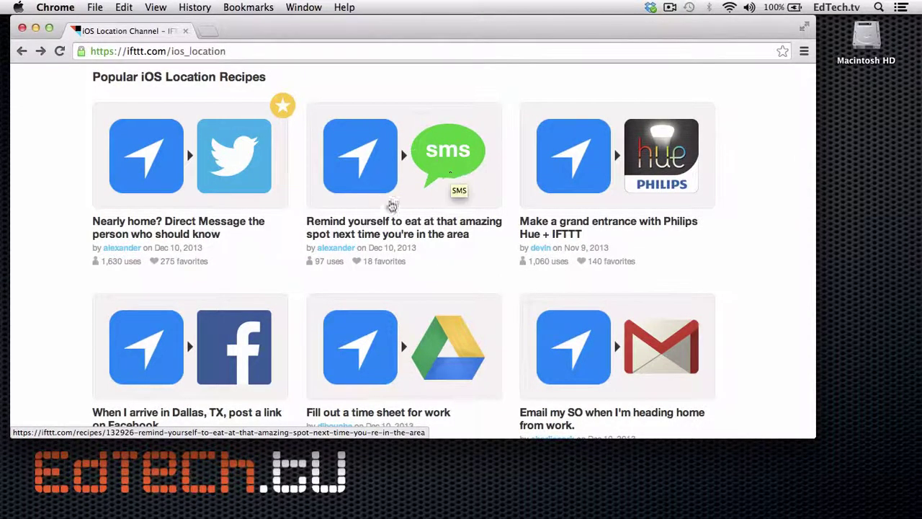
scroll(380, 200, "down", 3)
scroll(382, 203, "down", 1)
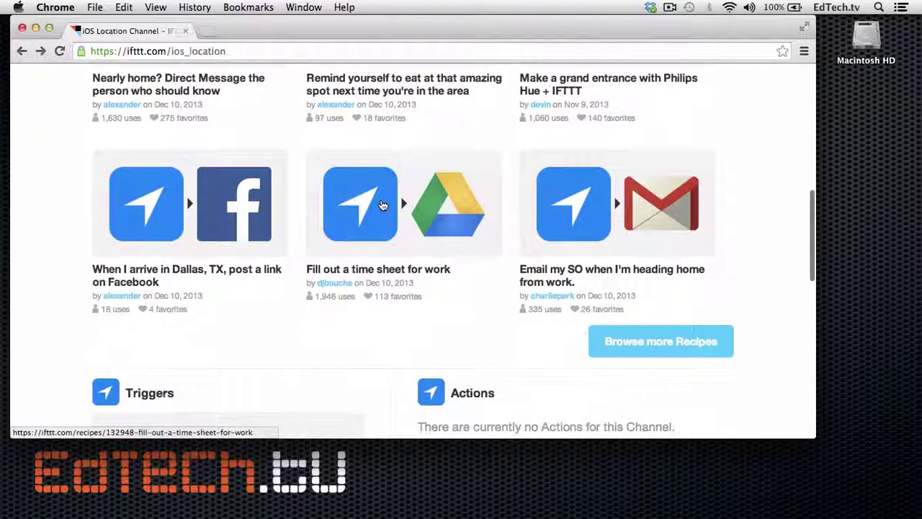
left_click(641, 356)
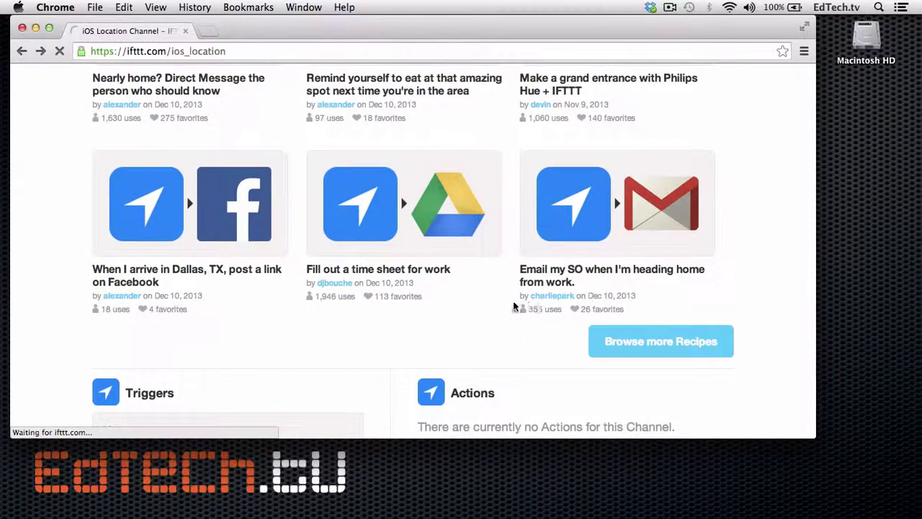
- Examine the trending iOS Location recipes and the filter options for browsing recipes
scroll(499, 303, "down", 6)
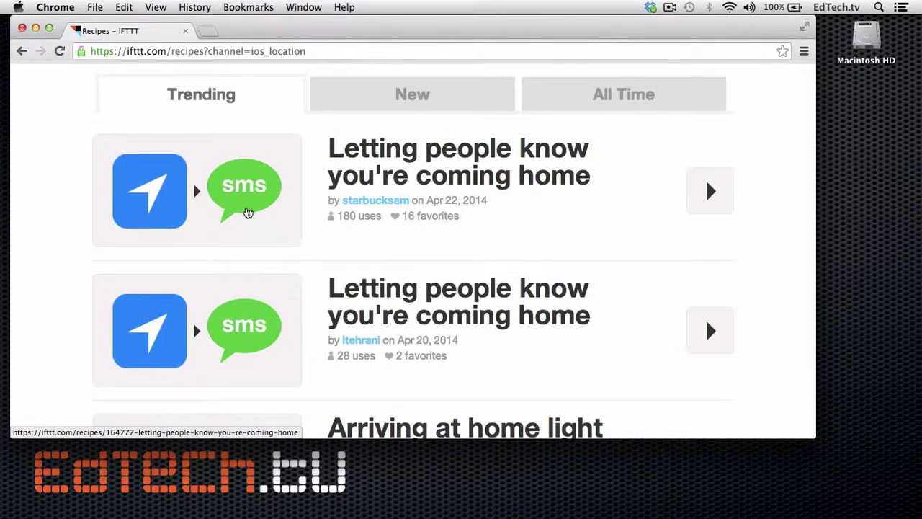
scroll(247, 212, "up", 3)
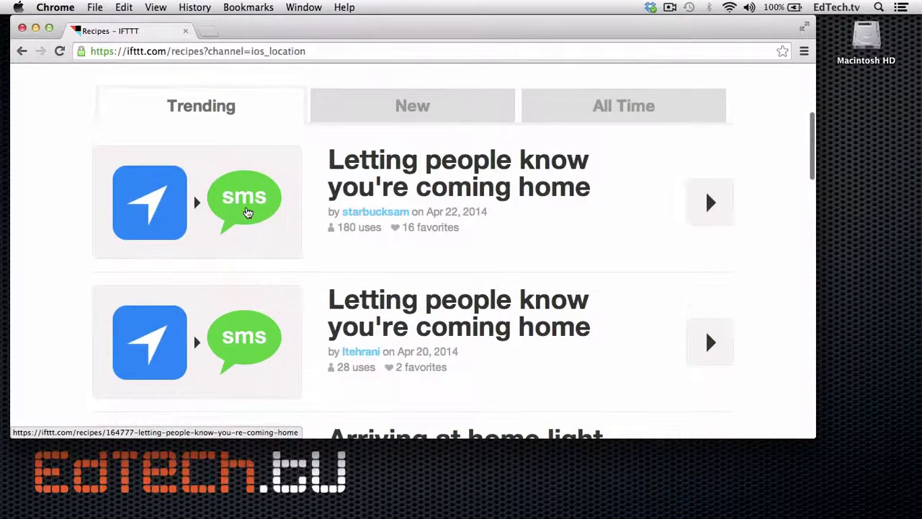
scroll(247, 213, "up", 2)
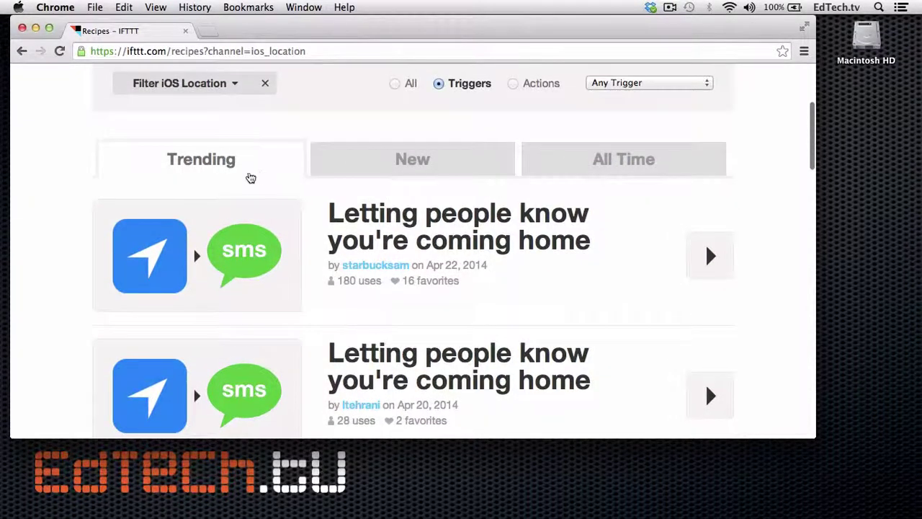
scroll(195, 167, "up", 2)
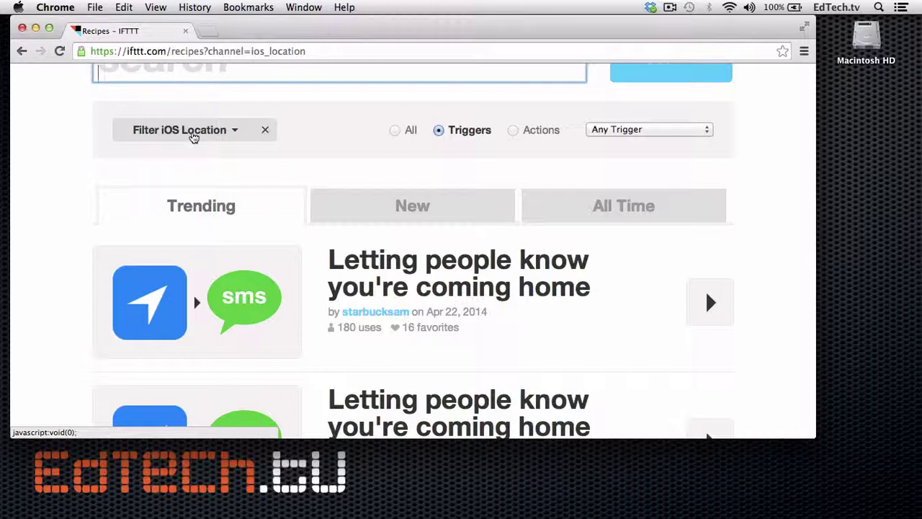
scroll(191, 134, "up", 4)
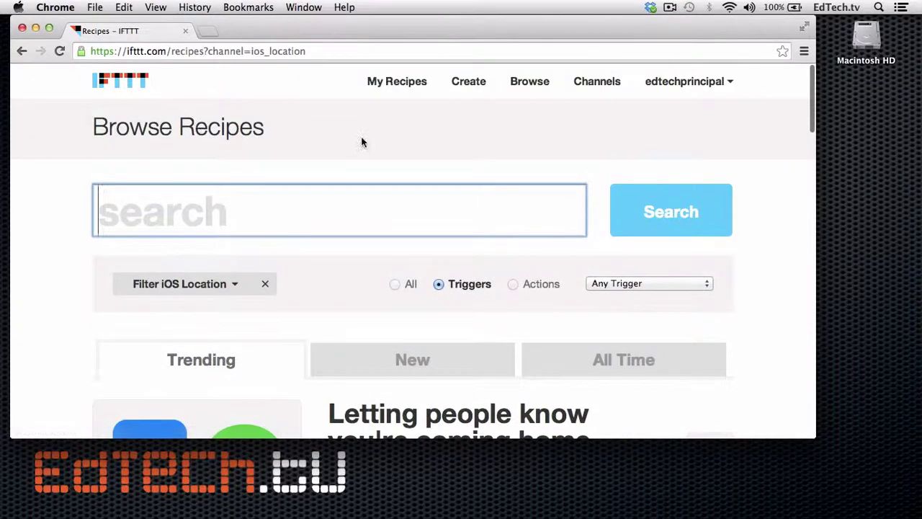
- Return to the channels overview and look through the available channels from Box to Twitter
left_click(596, 88)
scroll(581, 315, "down", 3)
scroll(173, 215, "down", 6)
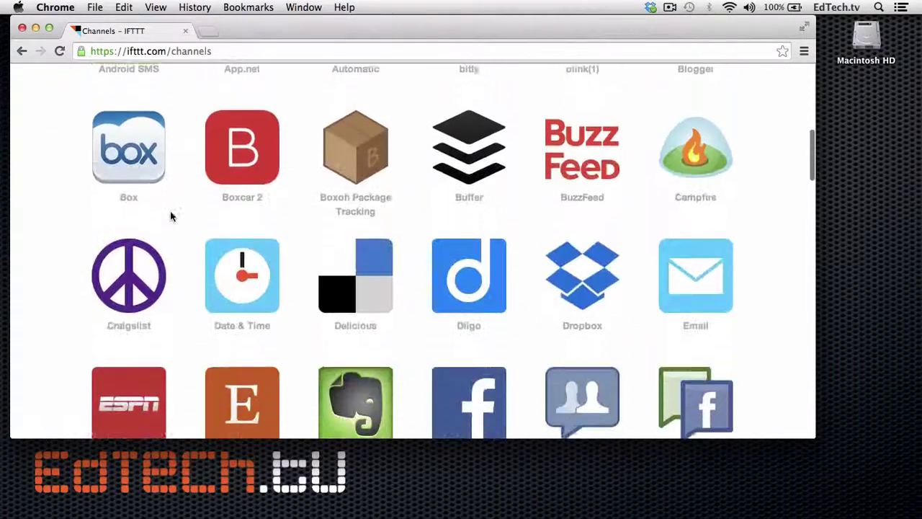
scroll(171, 216, "down", 7)
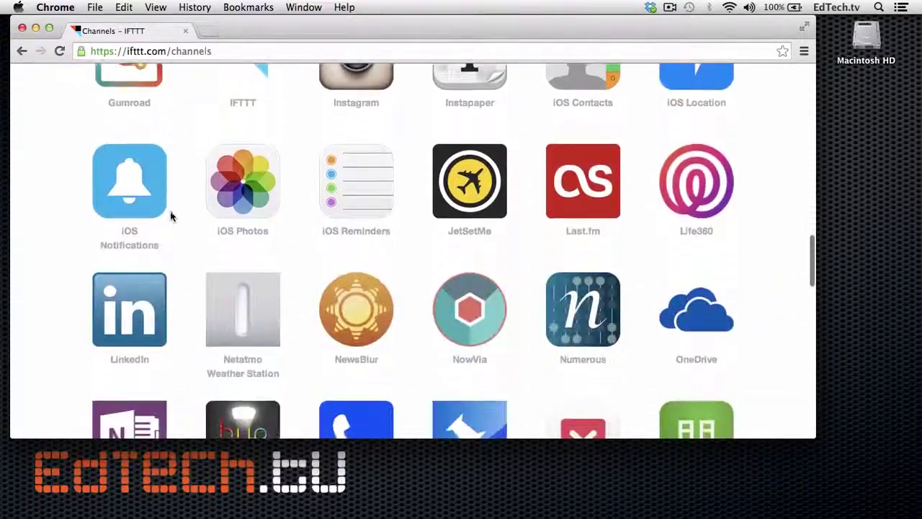
scroll(171, 216, "down", 2)
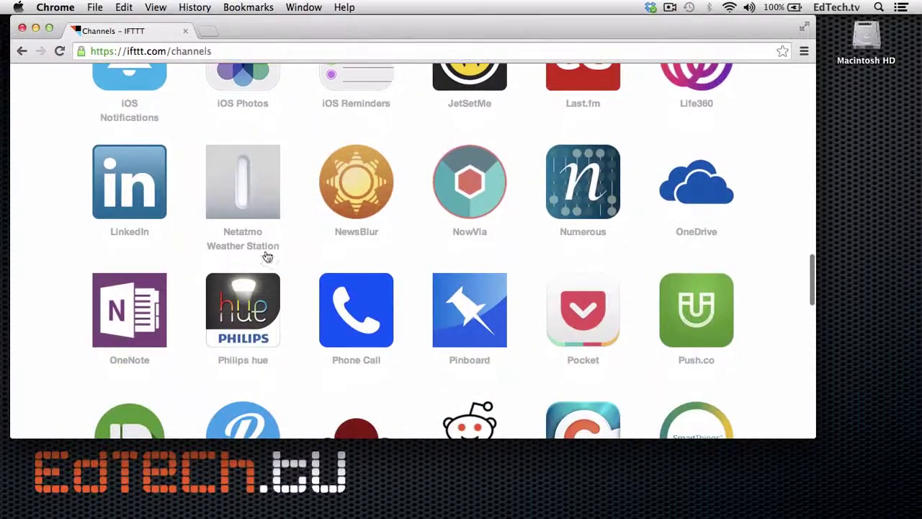
scroll(523, 331, "down", 3)
scroll(523, 332, "down", 1)
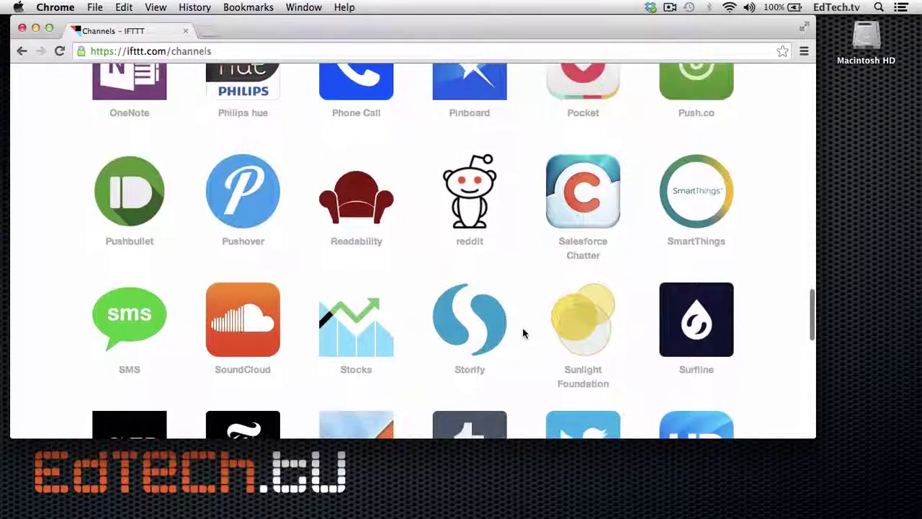
scroll(524, 333, "down", 2)
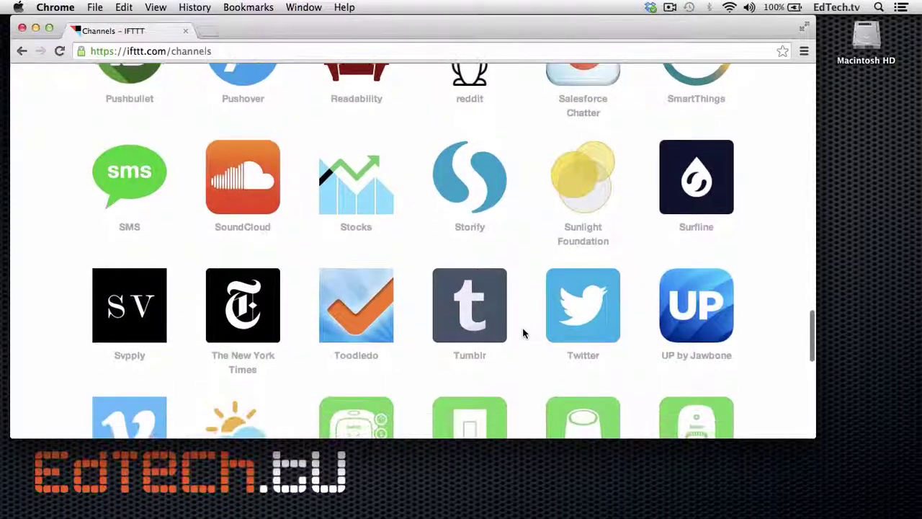
- Look through the remaining channels down to YouTube and review the whole list back up to 500px and the Android channels
scroll(523, 333, "down", 1)
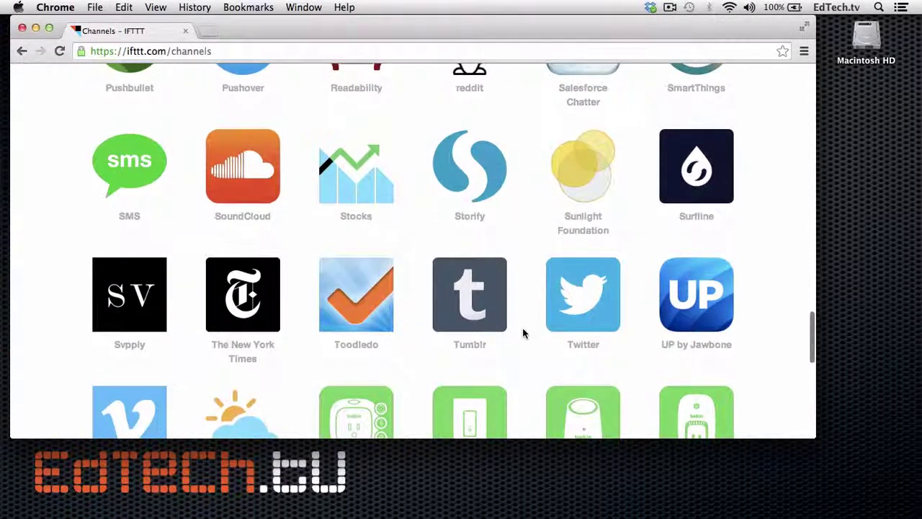
scroll(524, 333, "down", 1)
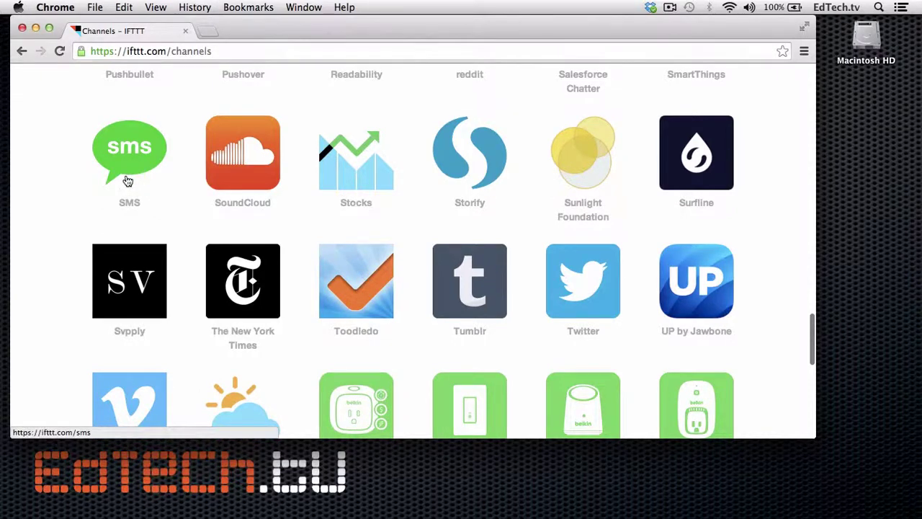
scroll(584, 303, "down", 3)
scroll(583, 302, "down", 3)
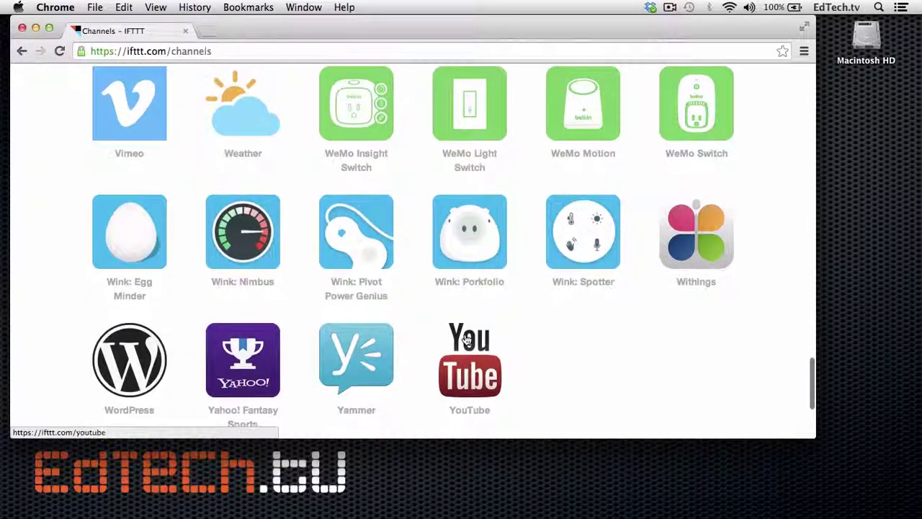
scroll(163, 328, "up", 5)
scroll(163, 330, "up", 4)
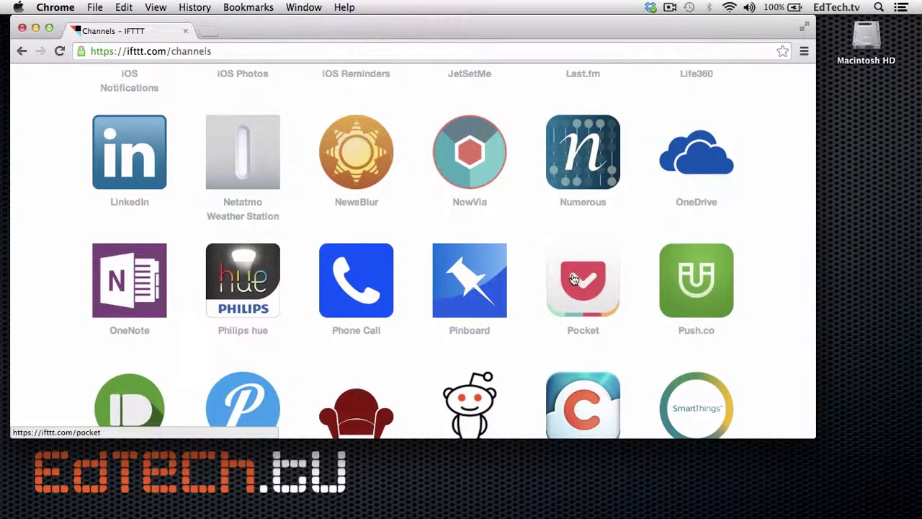
scroll(561, 253, "up", 6)
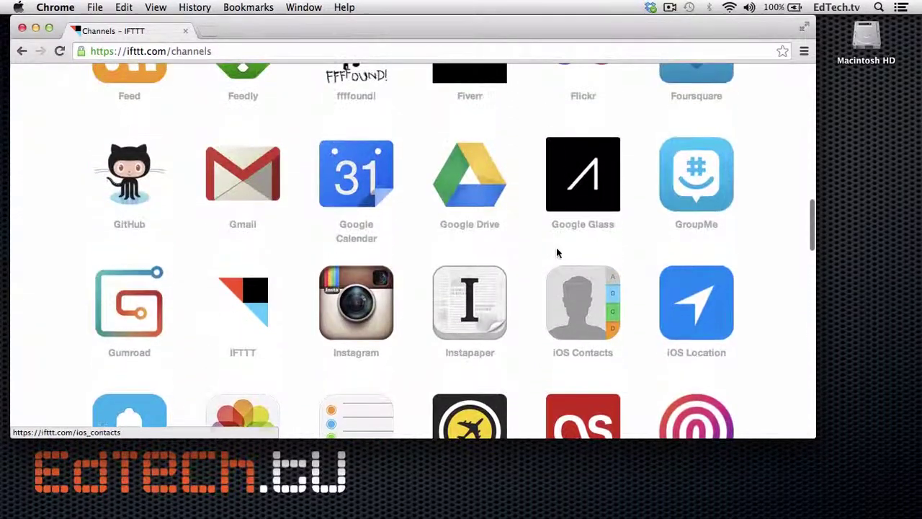
scroll(426, 260, "up", 3)
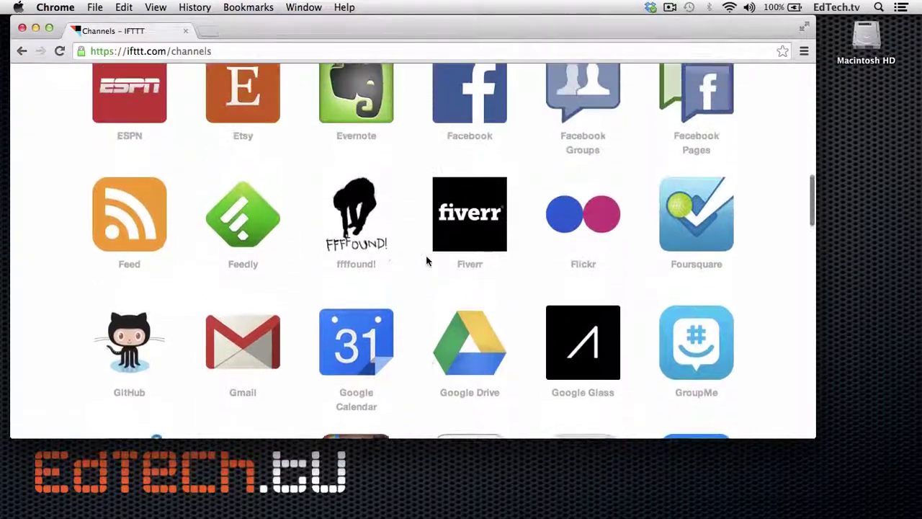
scroll(426, 261, "up", 5)
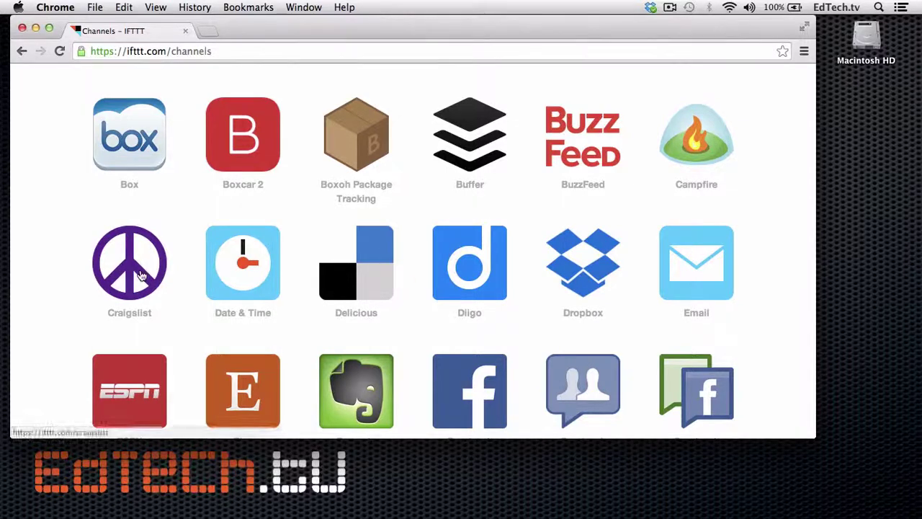
scroll(171, 263, "up", 1)
scroll(170, 268, "up", 3)
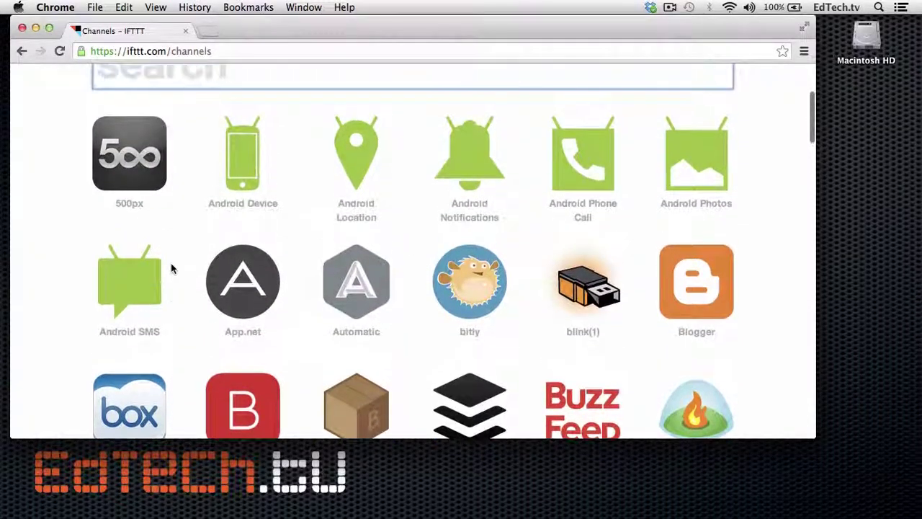
scroll(171, 268, "down", 1)
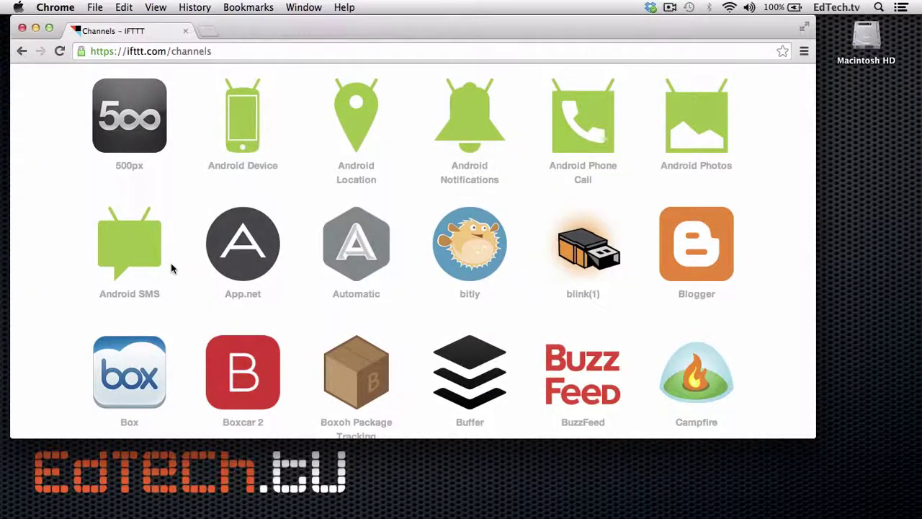